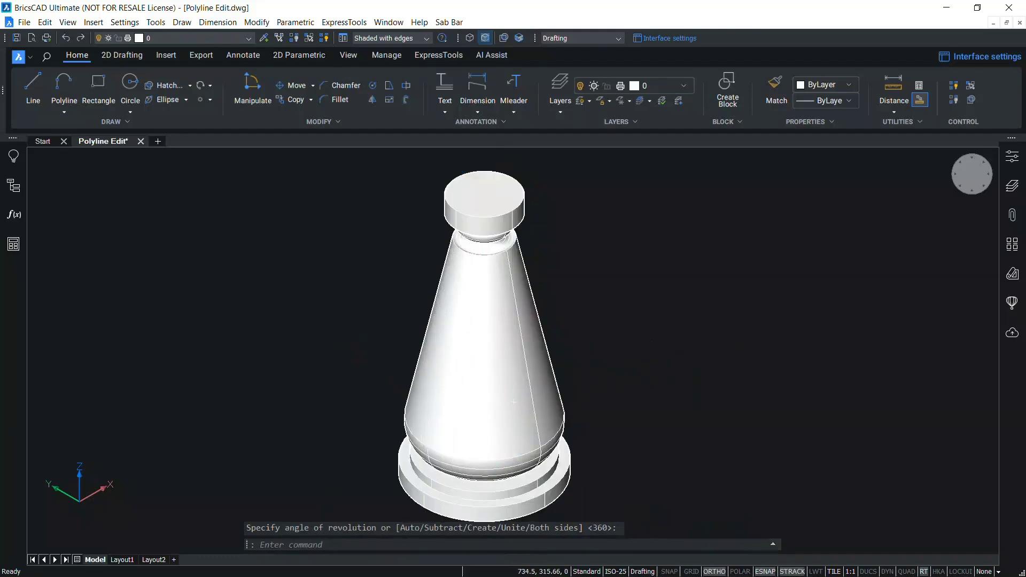
middle_click_drag(583, 417, 549, 470, "shift")
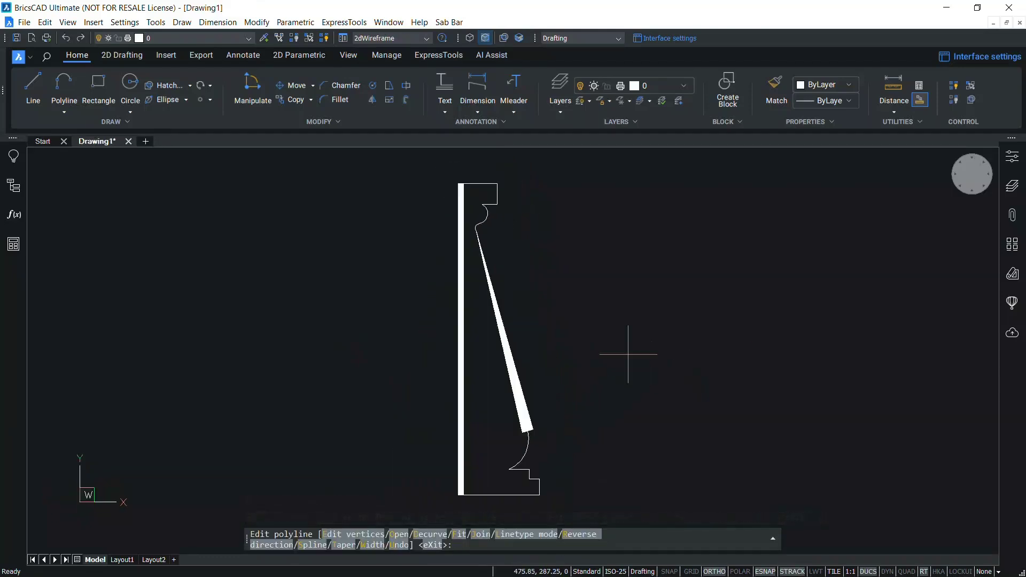
Step: Finish the current polyline edit and leave the polyline editing command
key("Return")
key("Return")
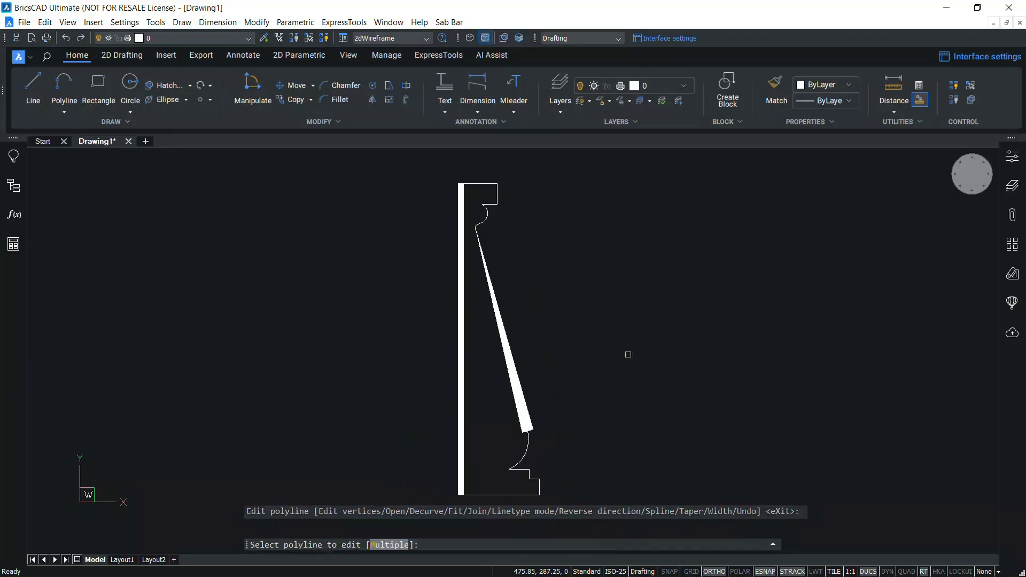
key("Escape")
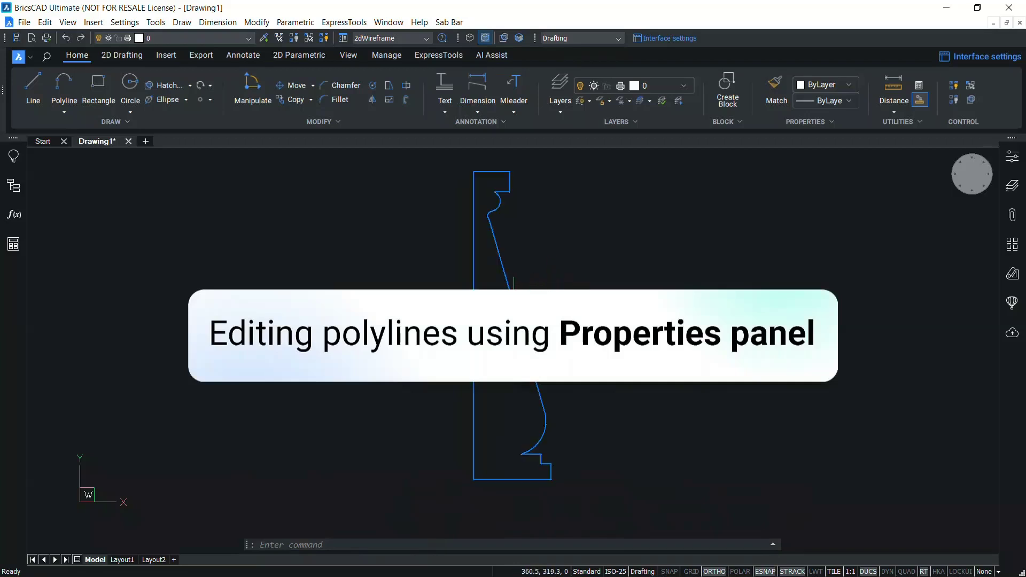
Step: Select the closed profile polyline and display its properties down to the vertex geometry
left_click(515, 309)
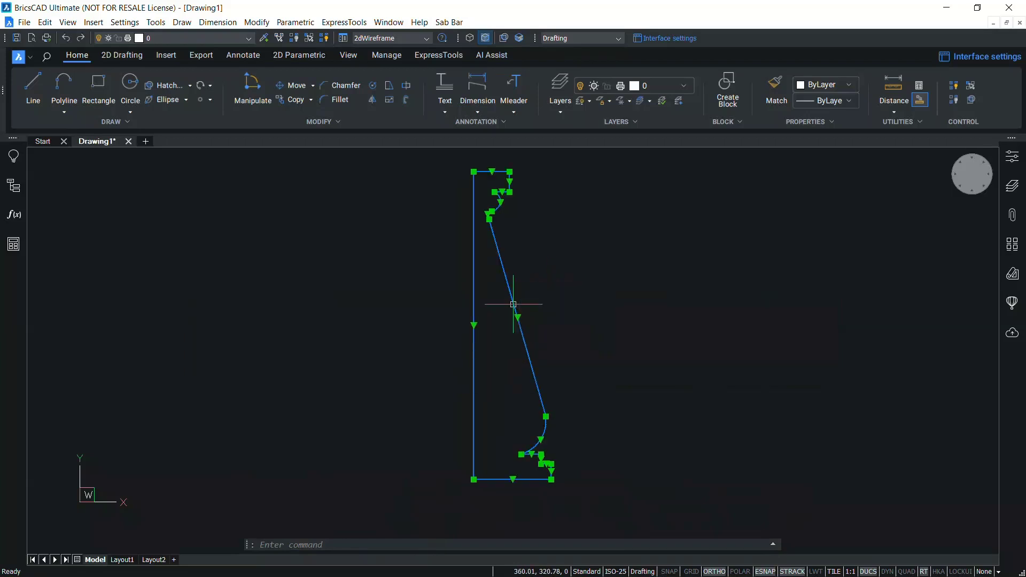
left_click(1013, 158)
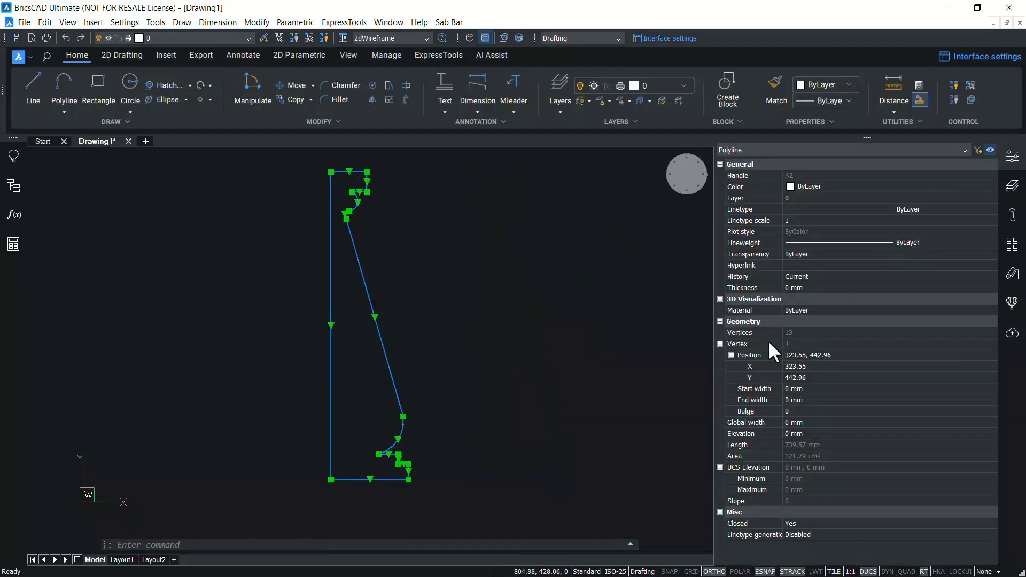
left_click(793, 331)
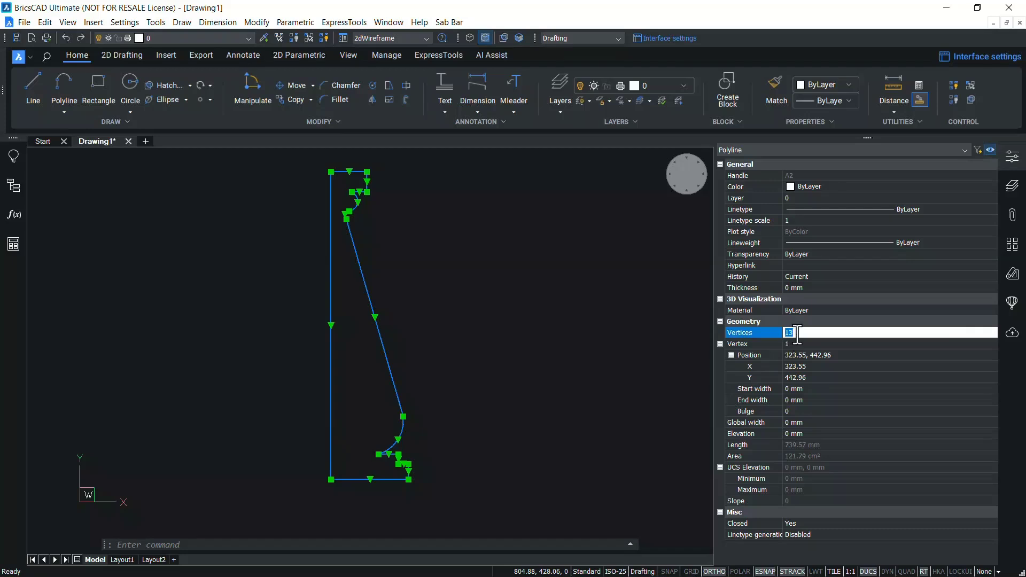
Step: Make vertex 6 of the profile polyline current and set its X position to 350
left_click(789, 343)
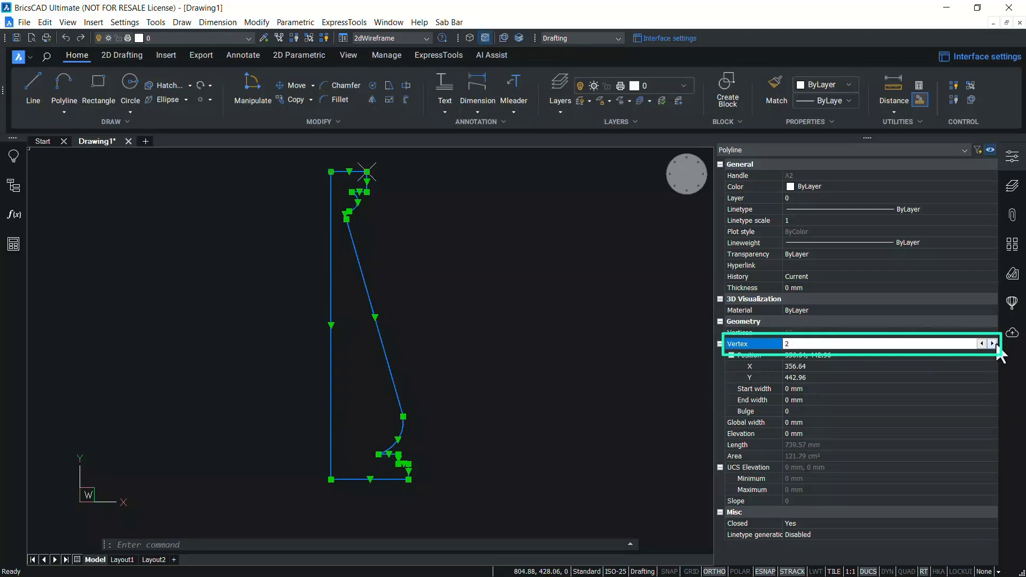
left_click(992, 343)
left_click(993, 344)
left_click(993, 344)
left_click(993, 344)
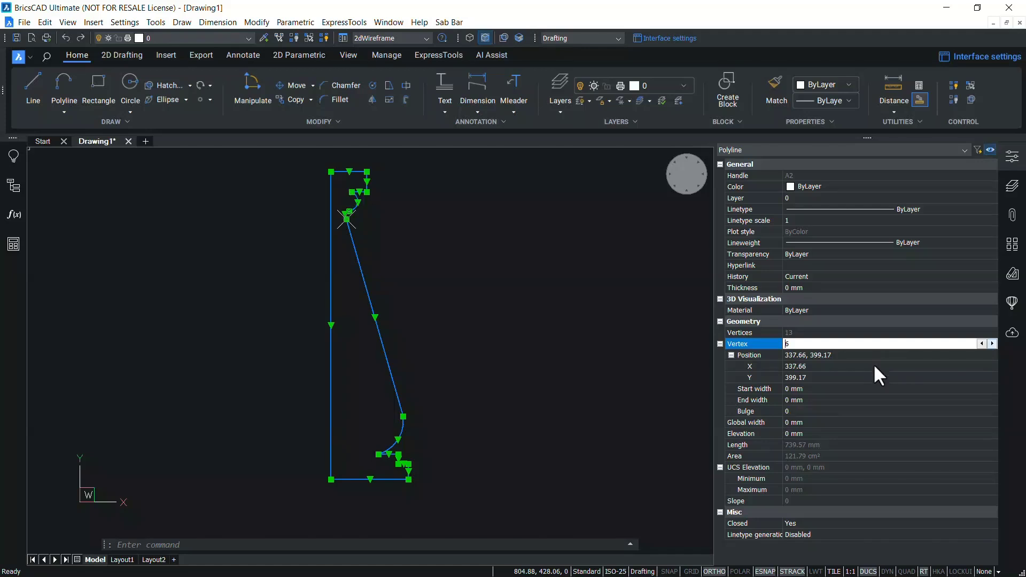
left_click(810, 368)
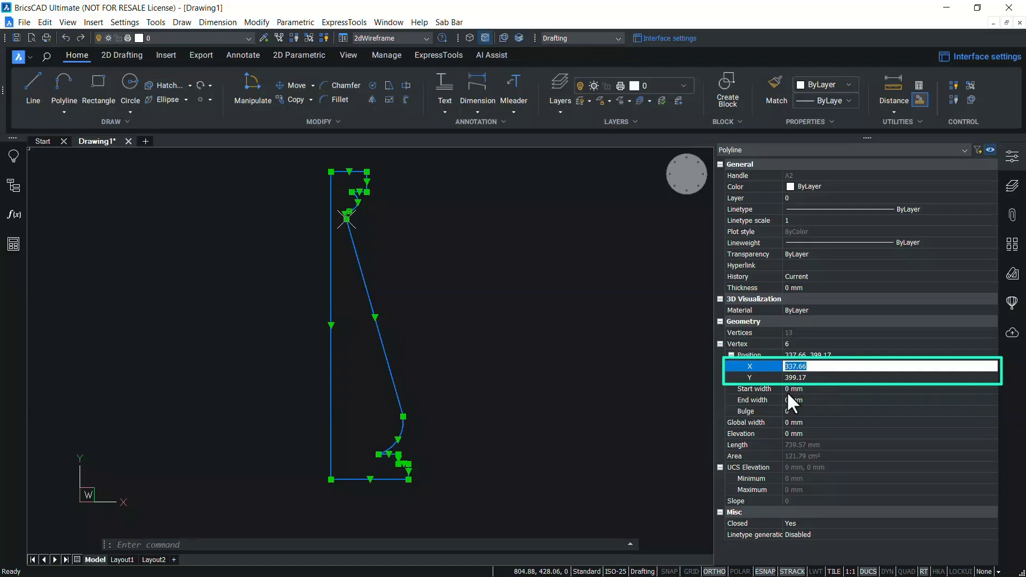
type("350")
key("Return")
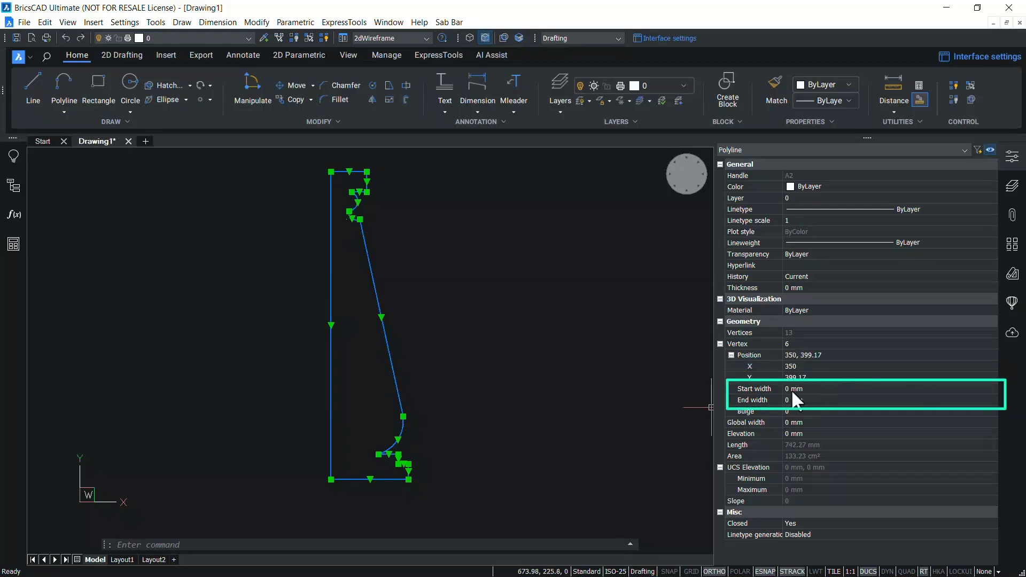
Step: Give the slanted segment starting at vertex 6 an end width of 10 mm and a bulge of -0.5
left_click(793, 390)
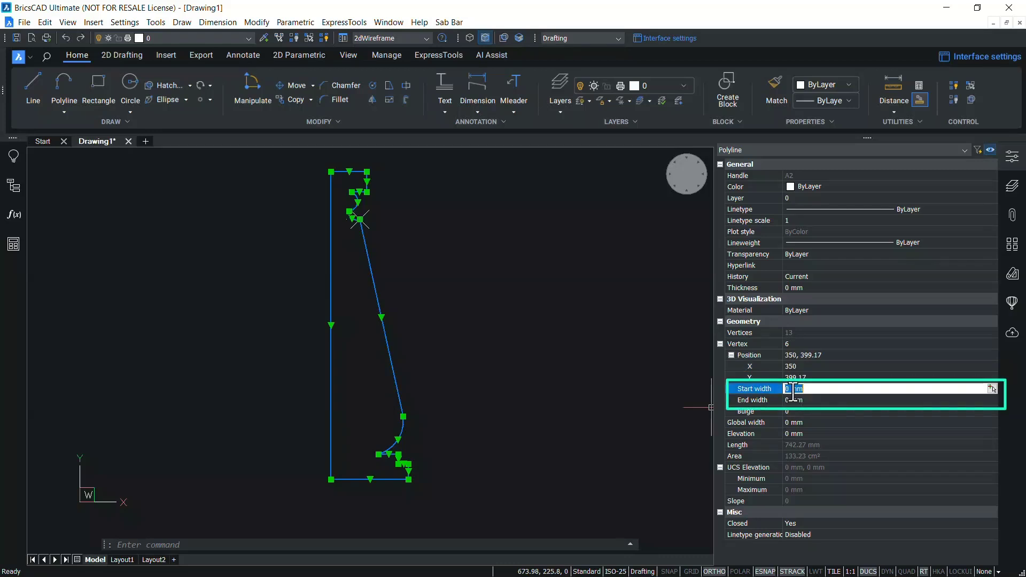
key("Tab")
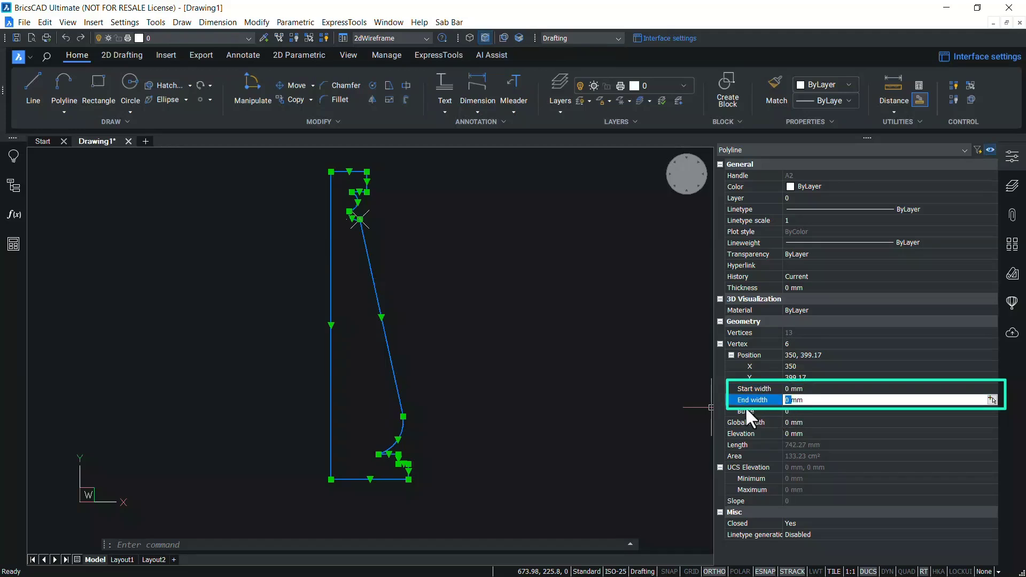
type("10")
key("Tab")
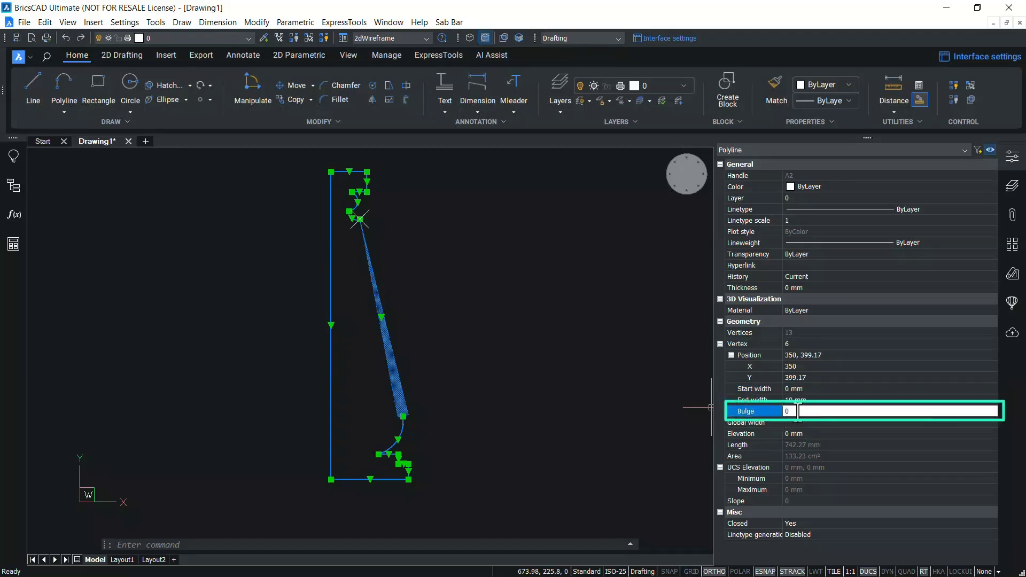
left_click_drag(806, 411, 735, 414)
type("-0.5")
key("Return")
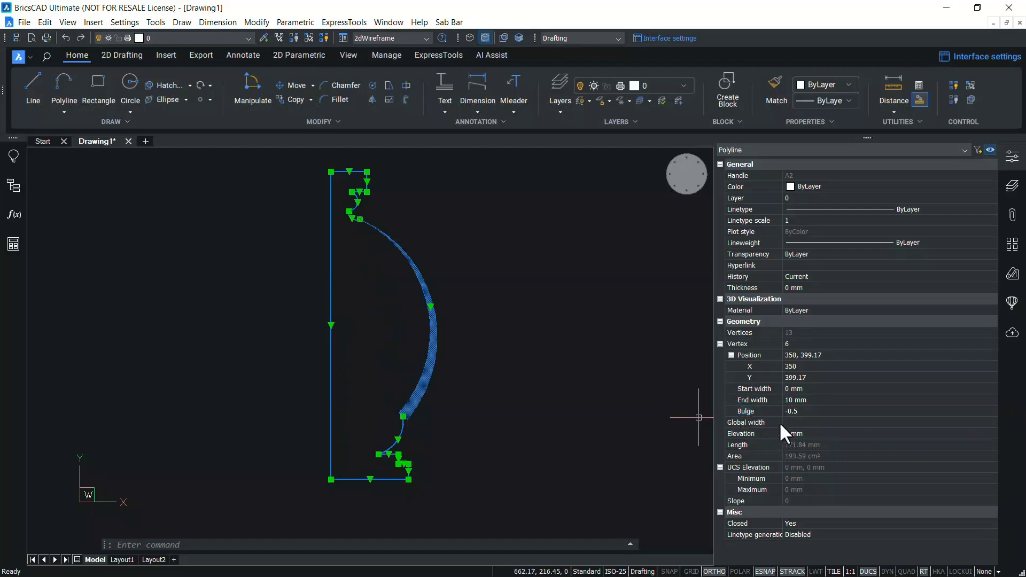
Step: Set the global width of the whole profile polyline to 10 mm and clear the selection
left_click(783, 423)
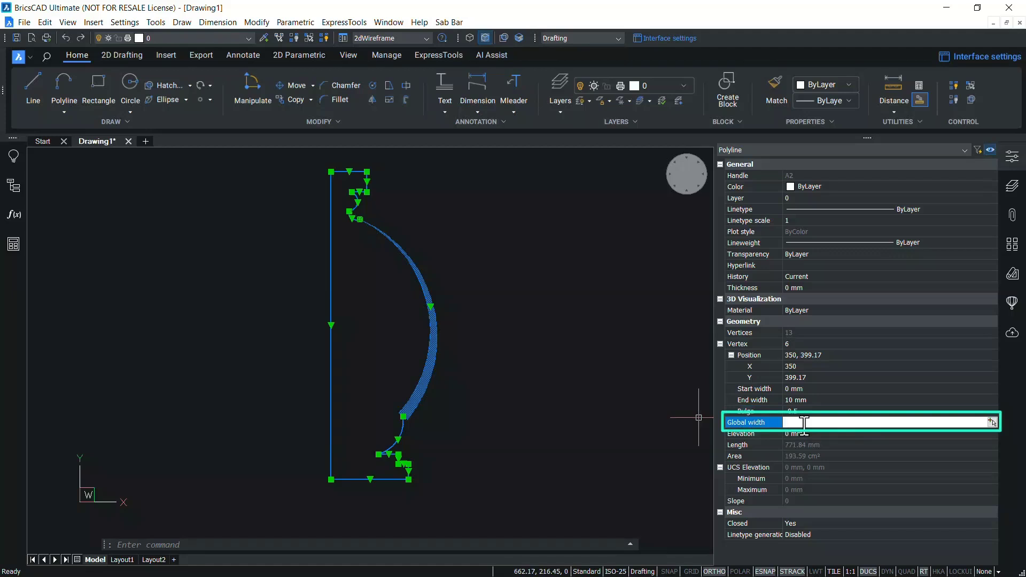
type("10")
key("Return")
key("Escape")
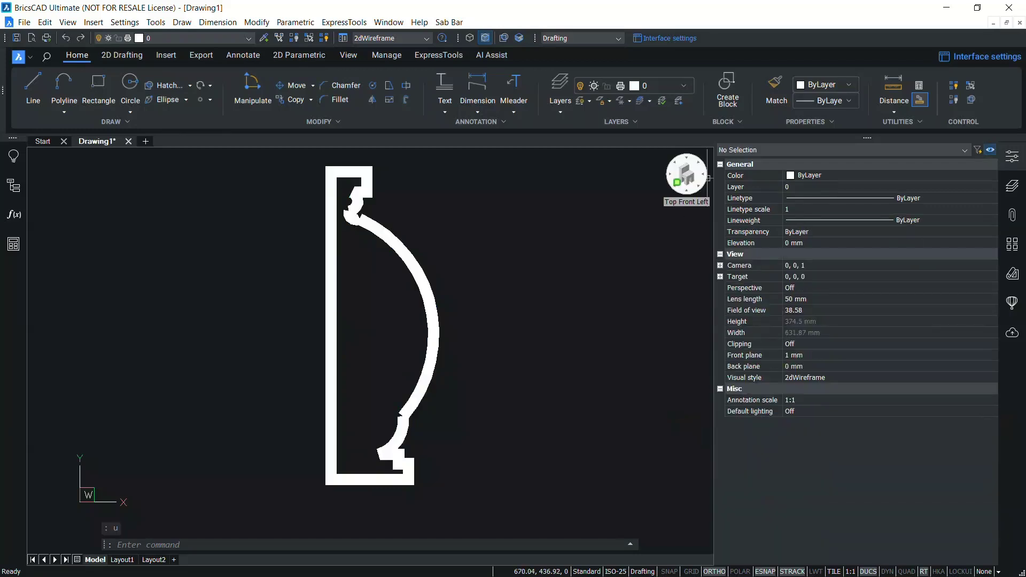
Step: Switch to an isometric view and set the profile polyline's elevation to 200 mm
left_click(674, 185)
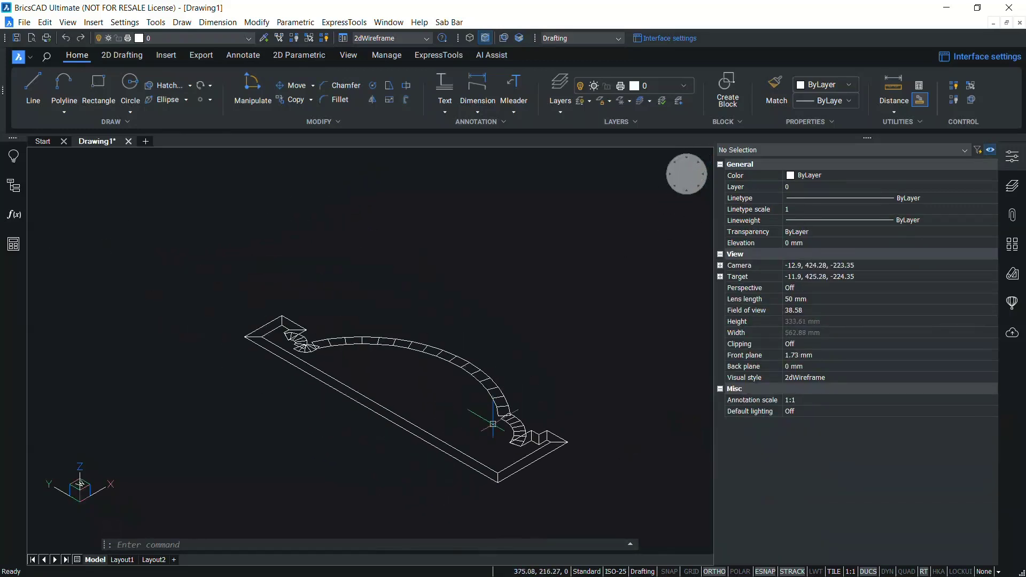
middle_click_drag(499, 433, 462, 454)
left_click(461, 431)
left_click(461, 430)
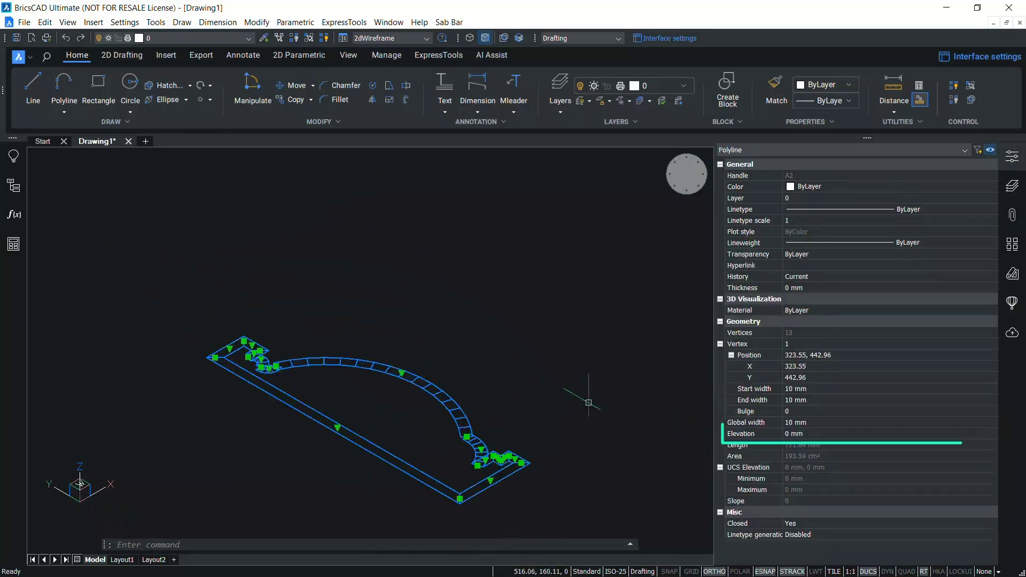
left_click(748, 435)
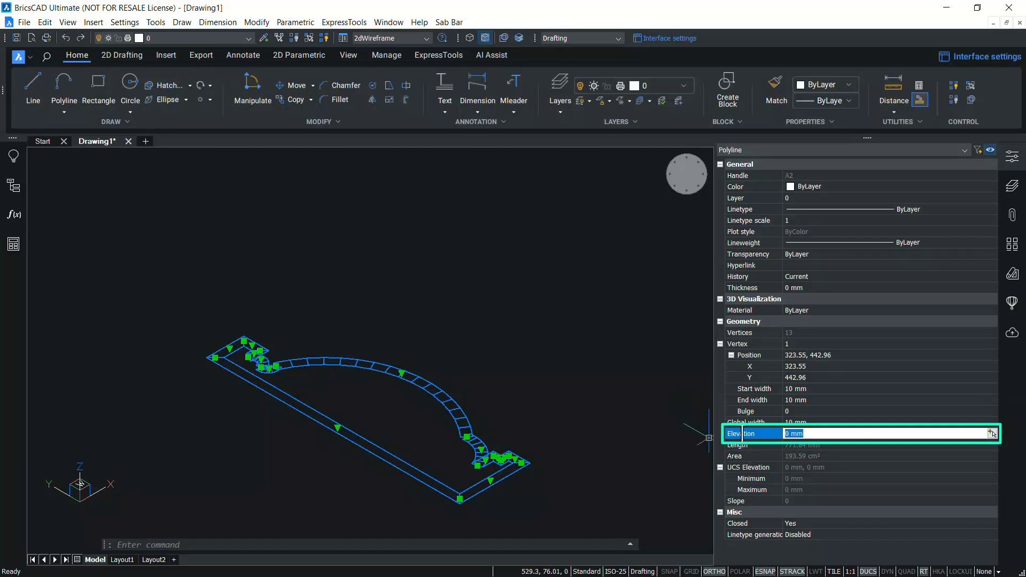
type("200")
key("Return")
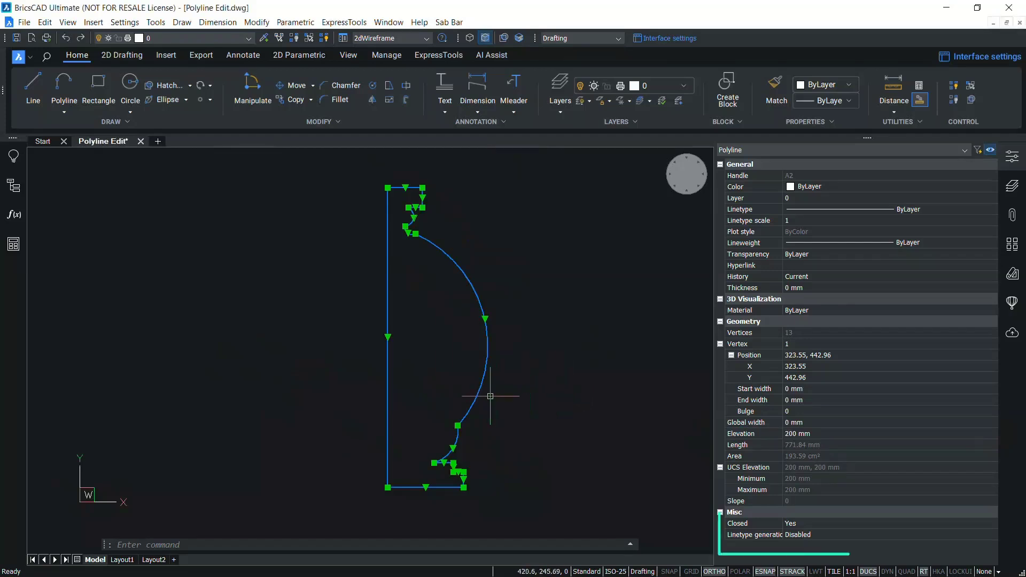
Step: Set the profile polyline's Closed property to No
left_click(803, 522)
left_click(803, 522)
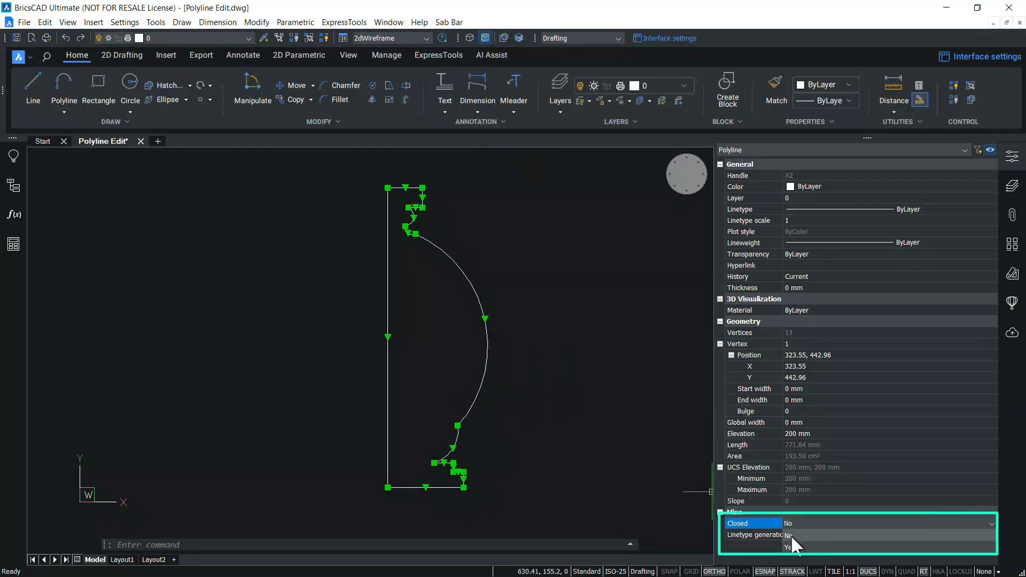
left_click(792, 535)
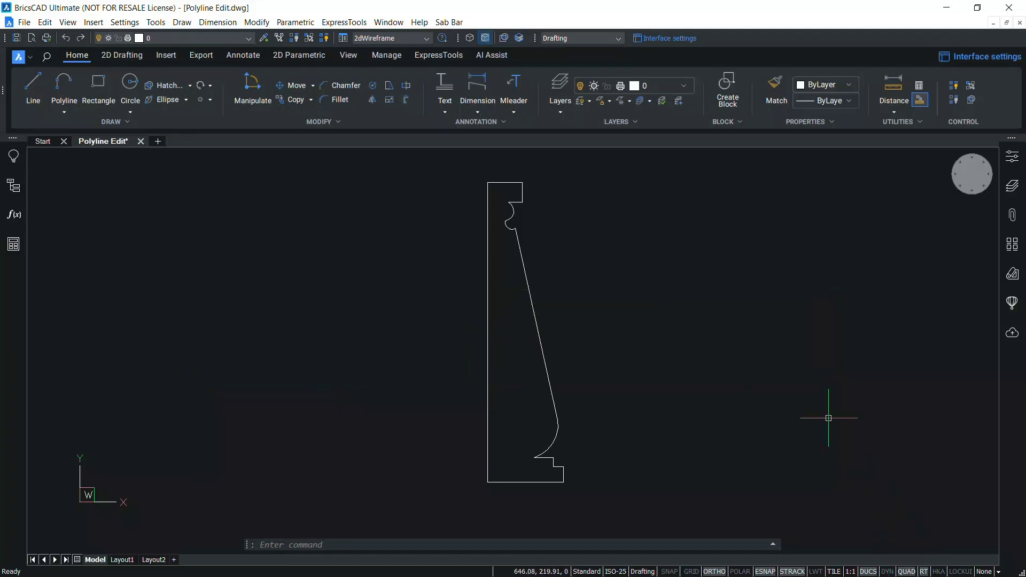
Step: Use the Quad's Add Vertex command to add a vertex about midway along the profile's long slanted segment
key("F12")
mouse_move(522, 251)
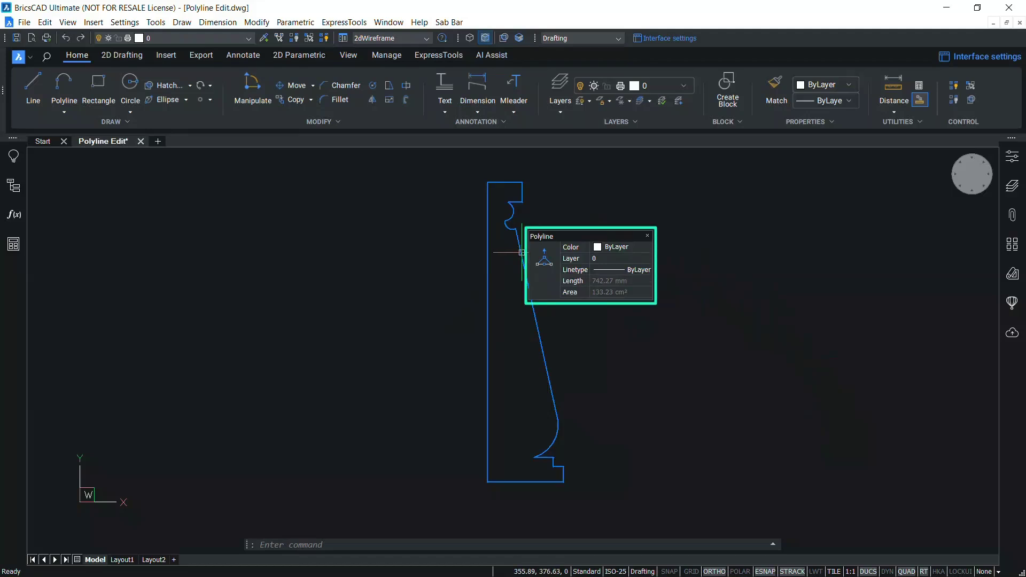
mouse_move(552, 271)
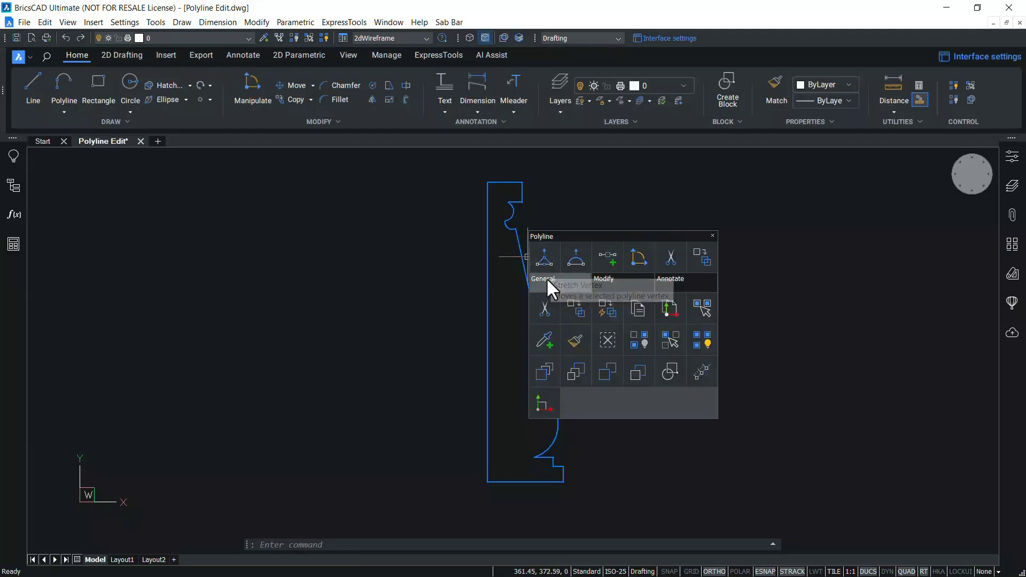
mouse_move(626, 282)
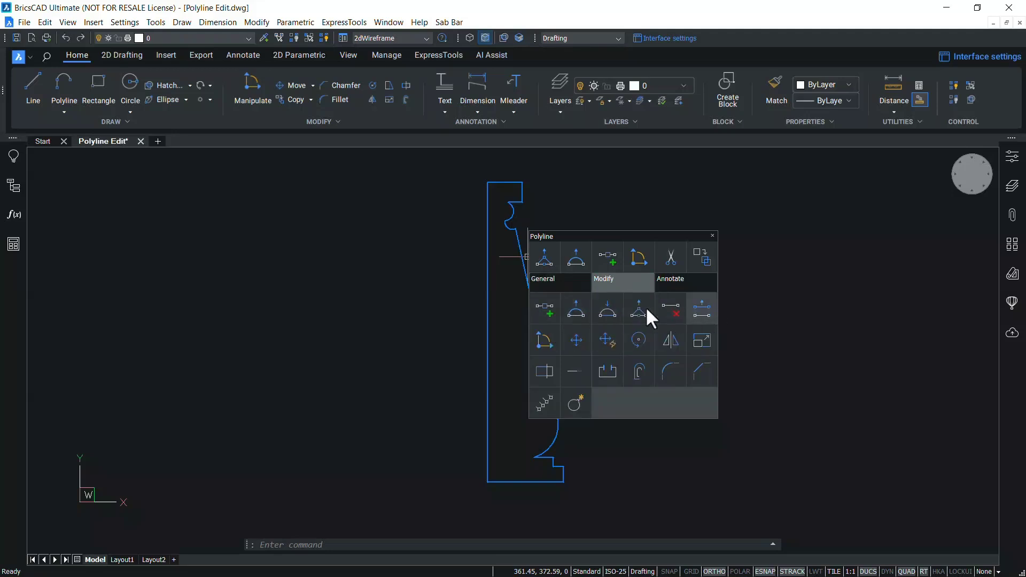
left_click(545, 308)
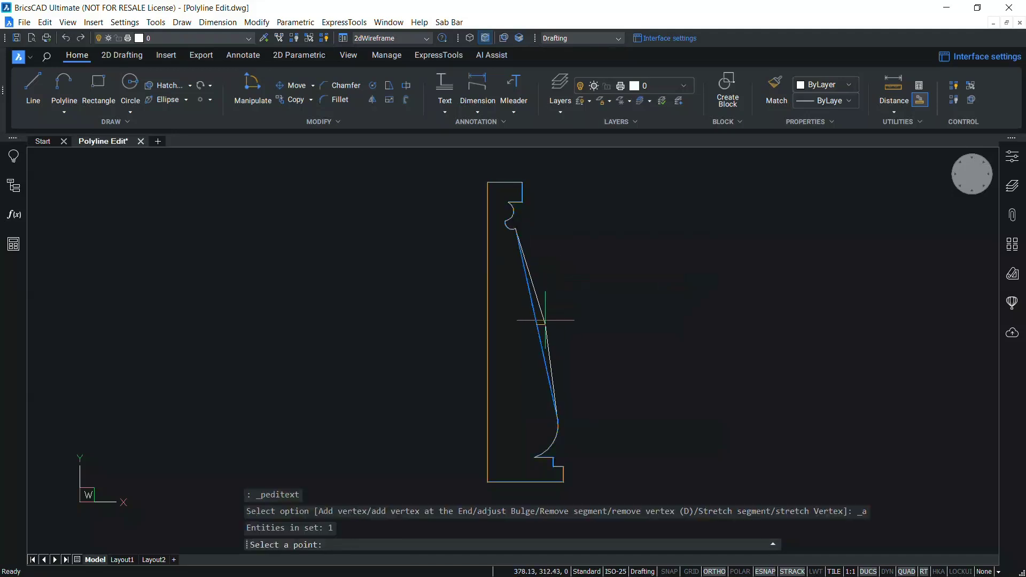
left_click(537, 323)
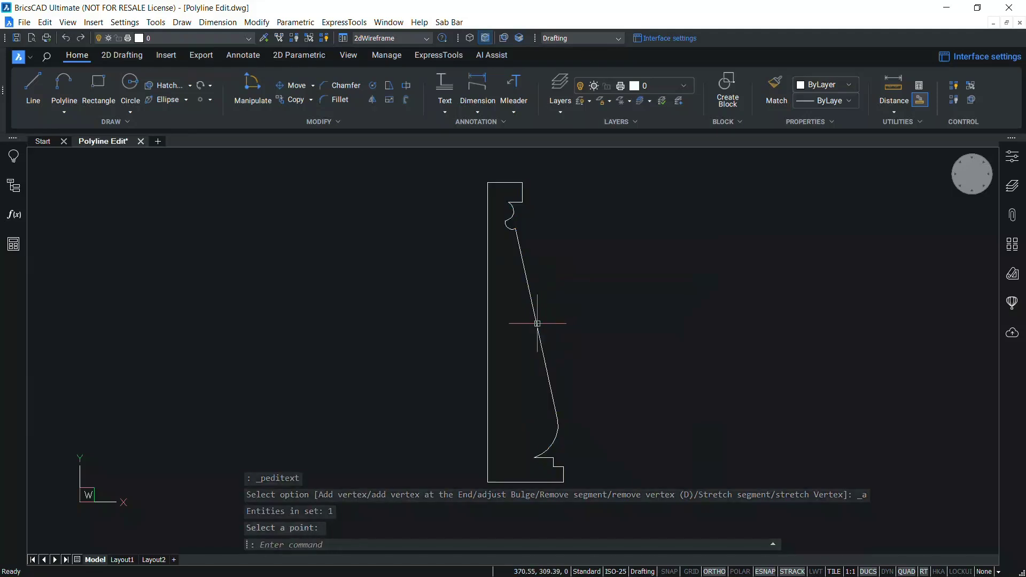
Step: Stretch the new middle vertex of the slanted edge inward to about X 357, Y 306
mouse_move(556, 314)
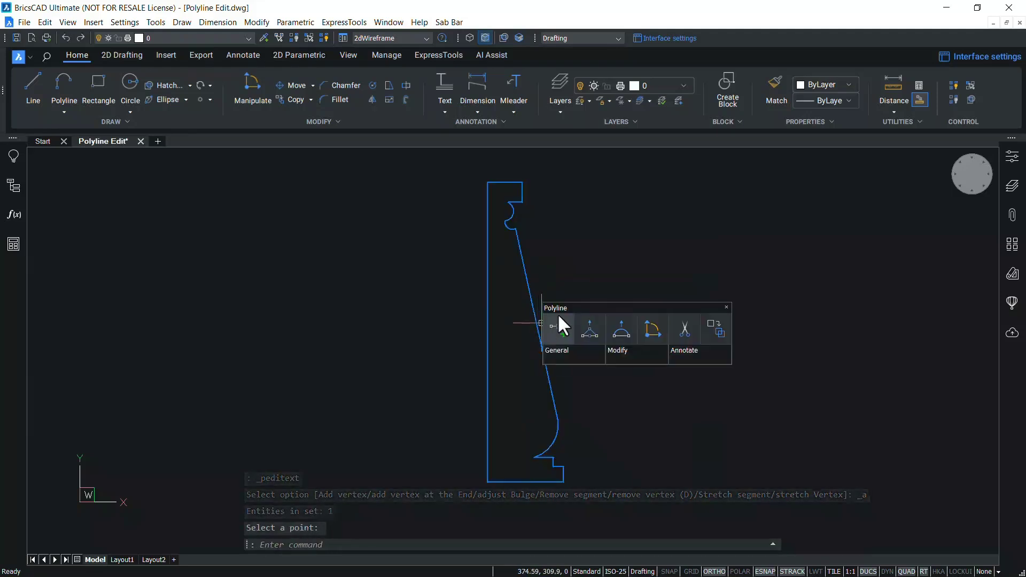
left_click(592, 327)
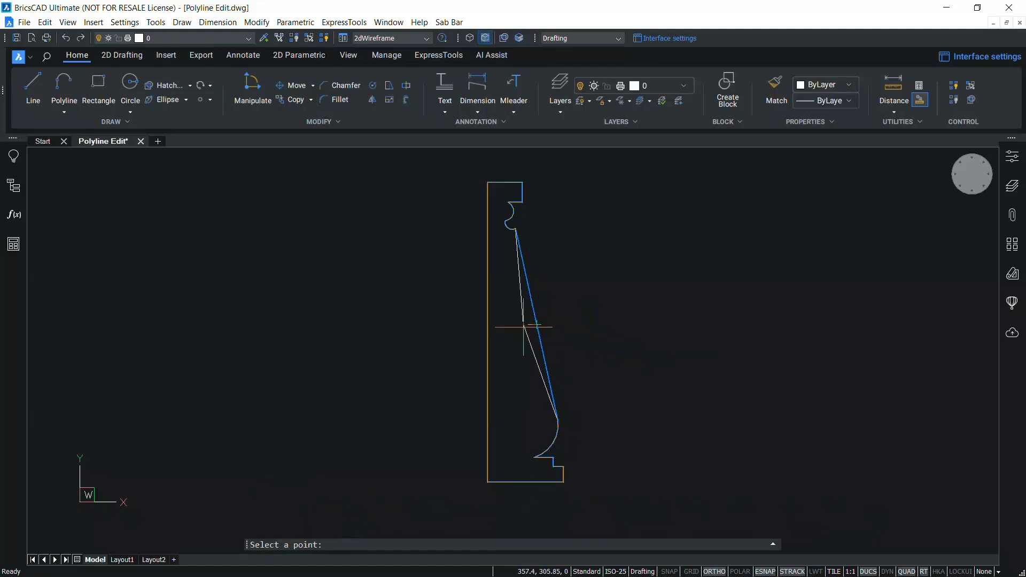
left_click(523, 326)
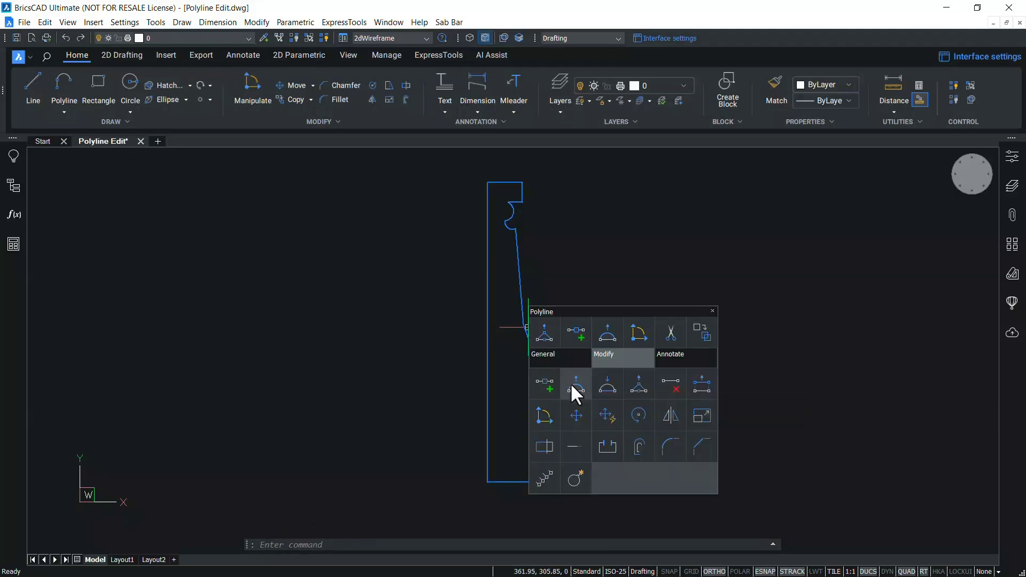
Step: Bend the slanted segment below the middle vertex into an inward arc and straighten it back into a line
left_click(569, 383)
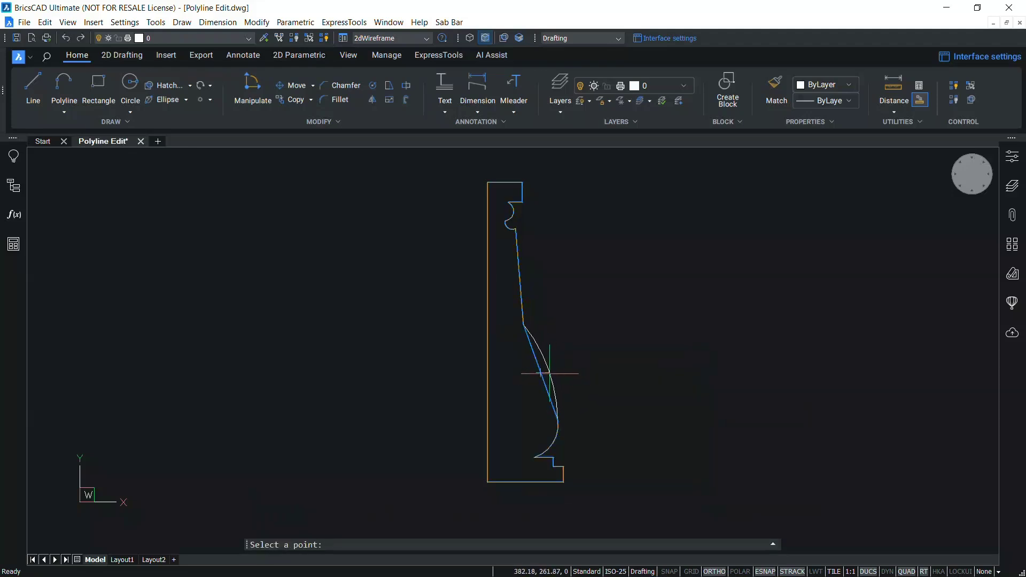
left_click(530, 380)
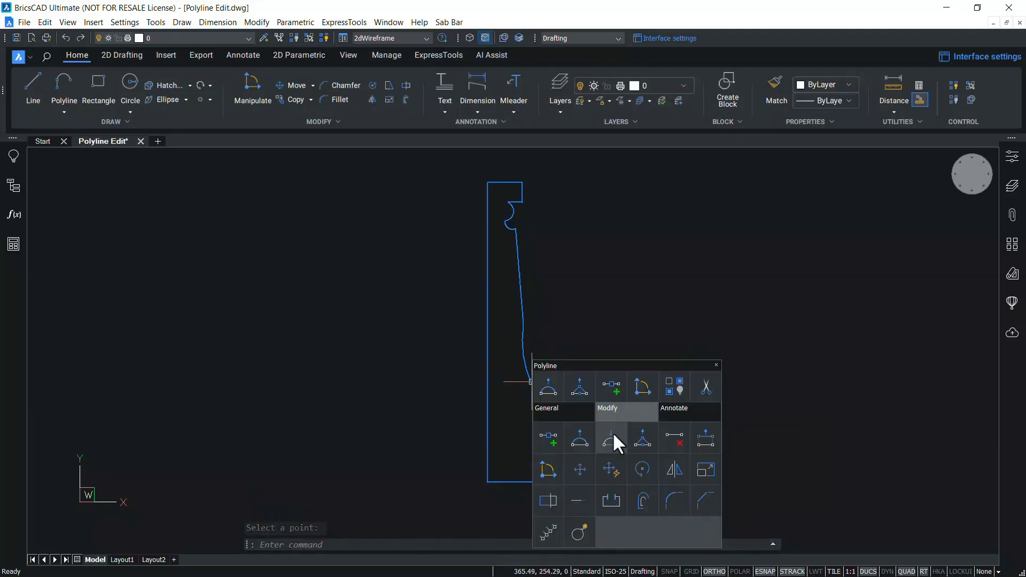
left_click(614, 437)
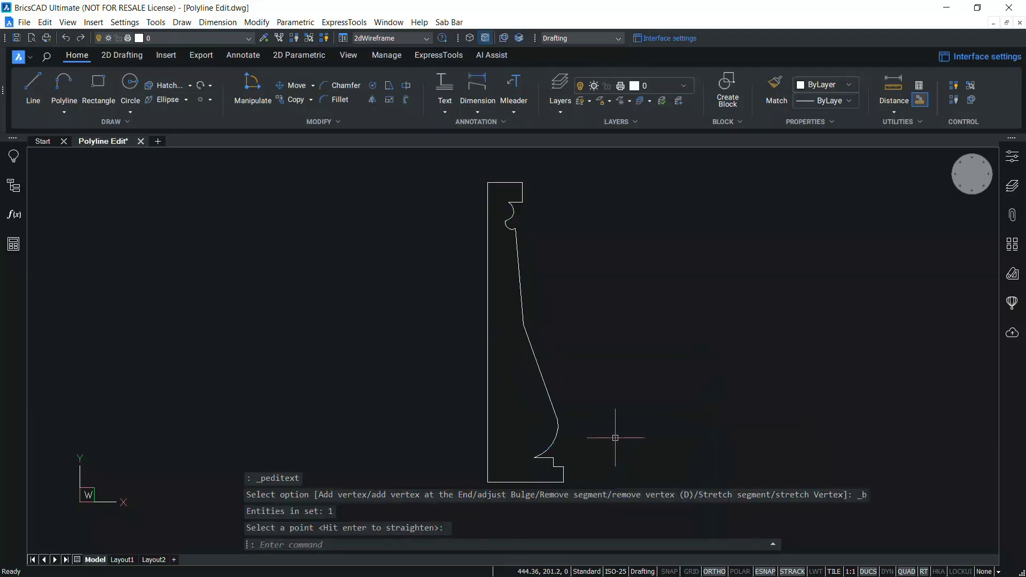
Step: Stretch the vertex at the lower end of the slanted edge horizontally inward, close above the concave foot
mouse_move(546, 382)
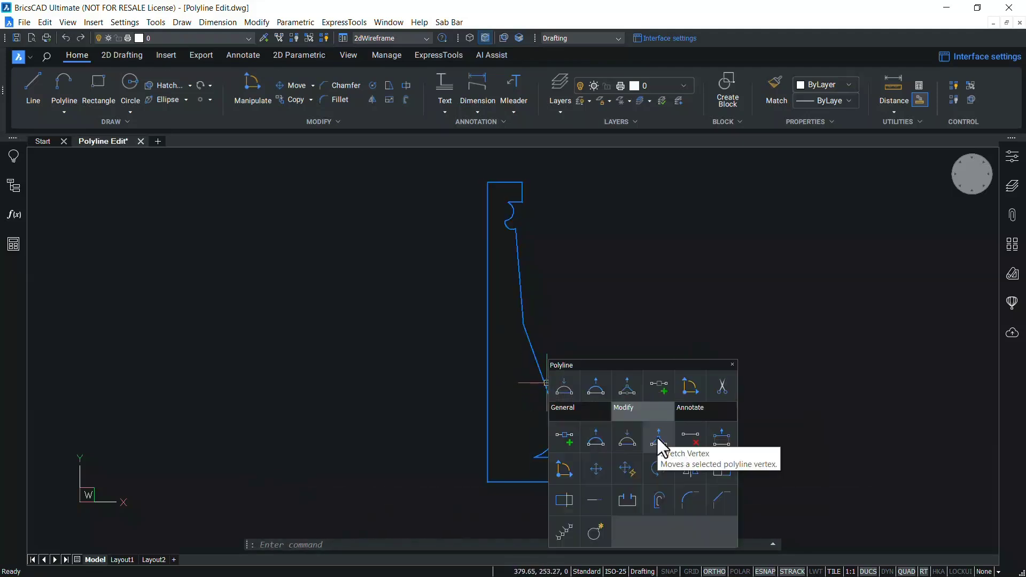
left_click(658, 436)
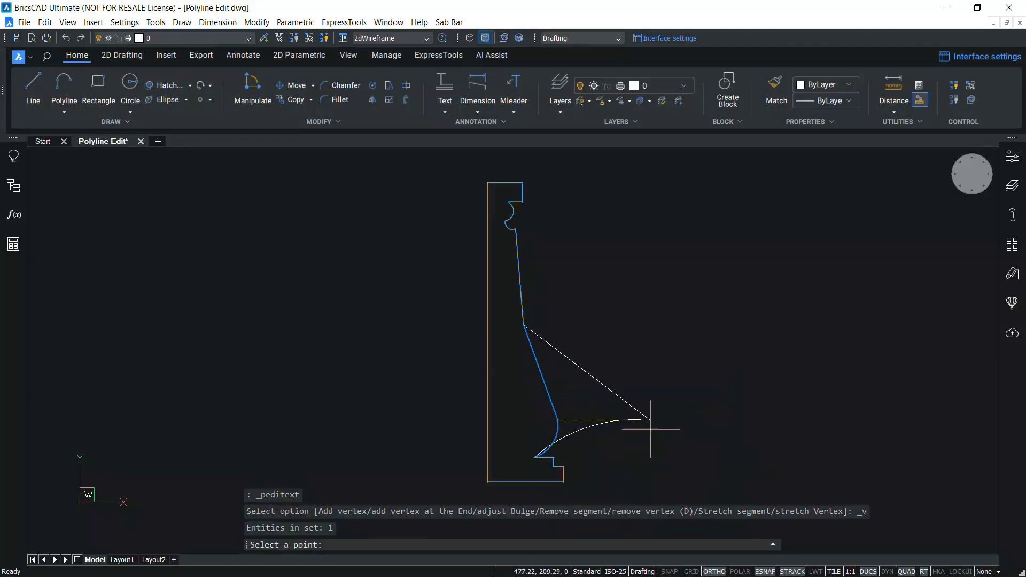
left_click(538, 405)
Step: Remove the lower slanted segment with Remove Segment, and stretch the large arc segment outward with Stretch Segment
mouse_move(540, 407)
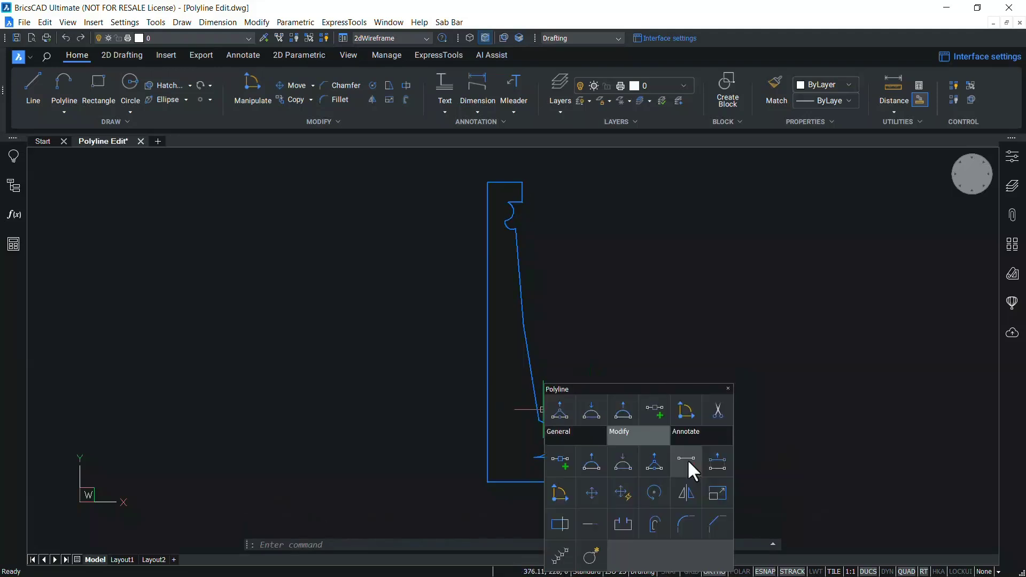
left_click(688, 460)
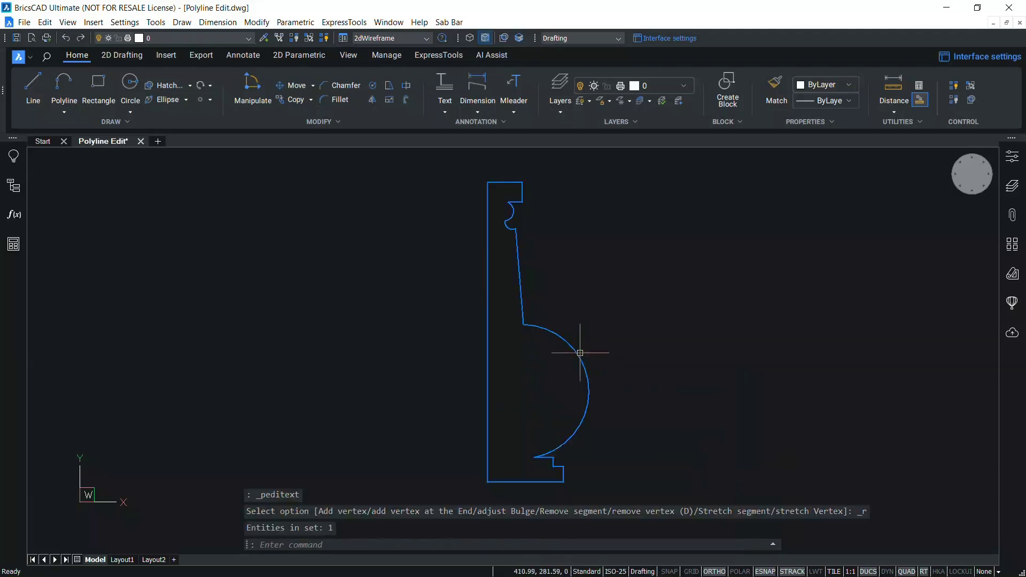
mouse_move(583, 361)
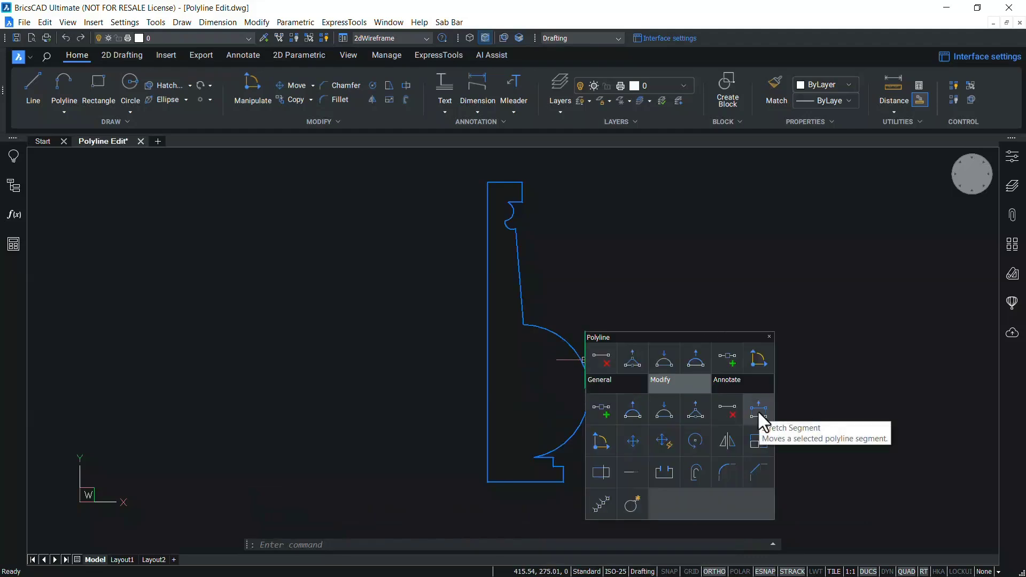
left_click(758, 410)
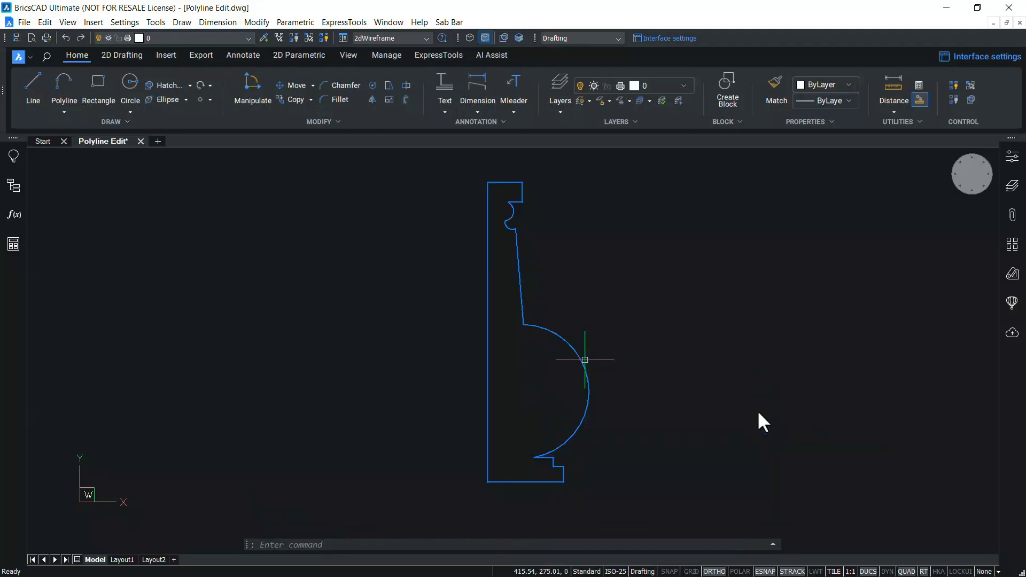
left_click(624, 378)
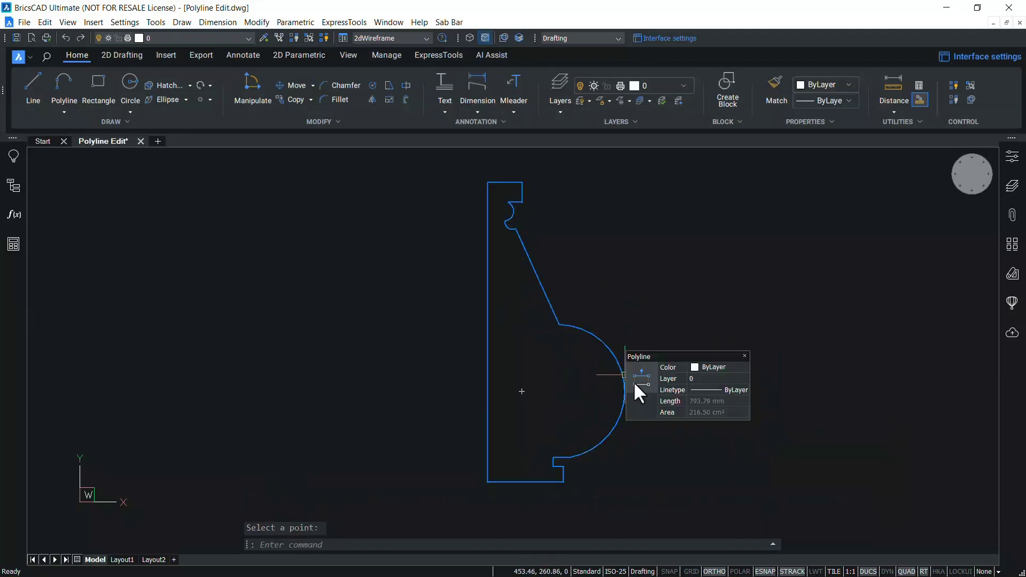
mouse_move(633, 380)
mouse_move(705, 399)
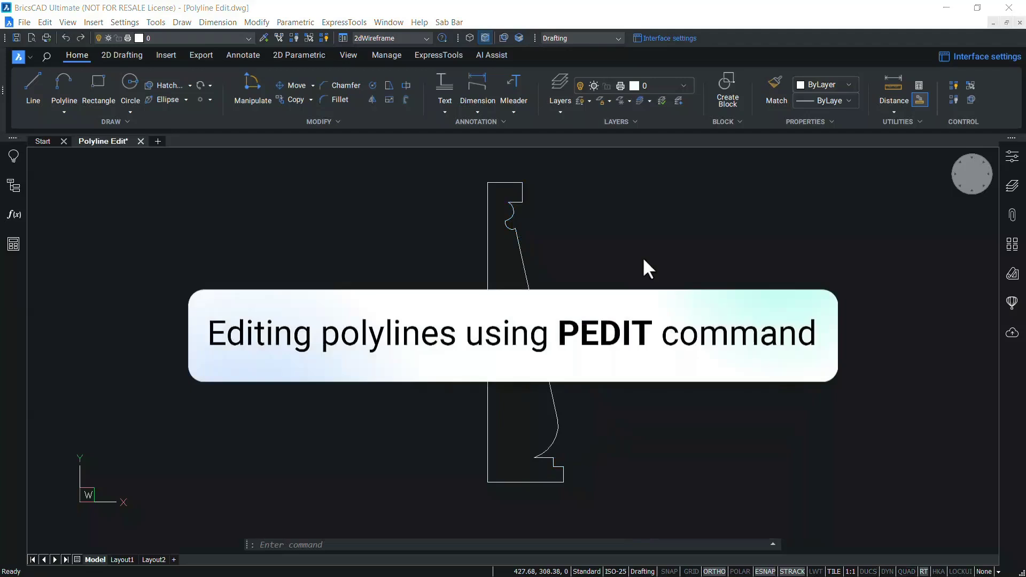
Step: Run PEDIT on the profile polyline and choose its Edit vertices option
type("PEDIT")
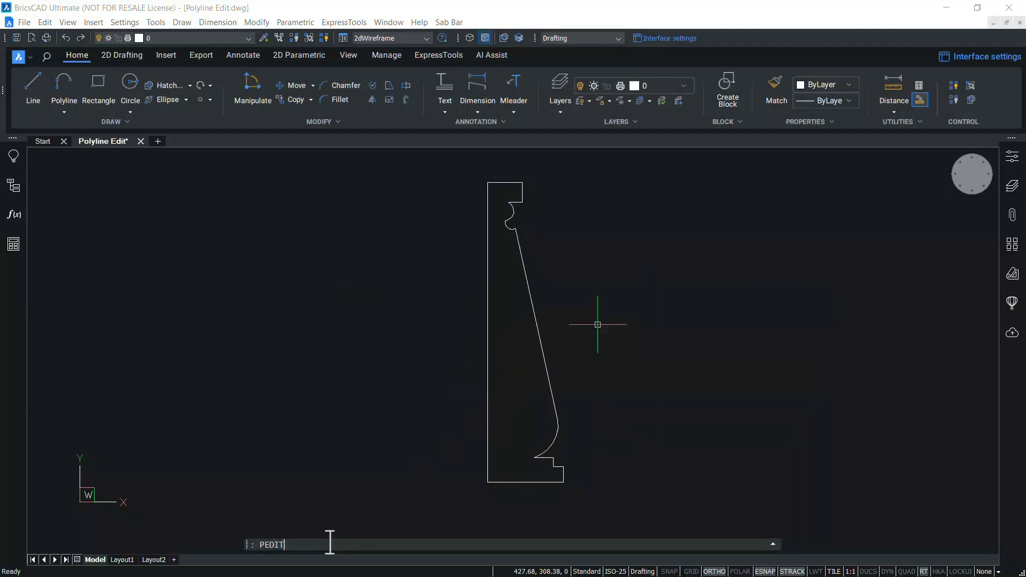
key("Return")
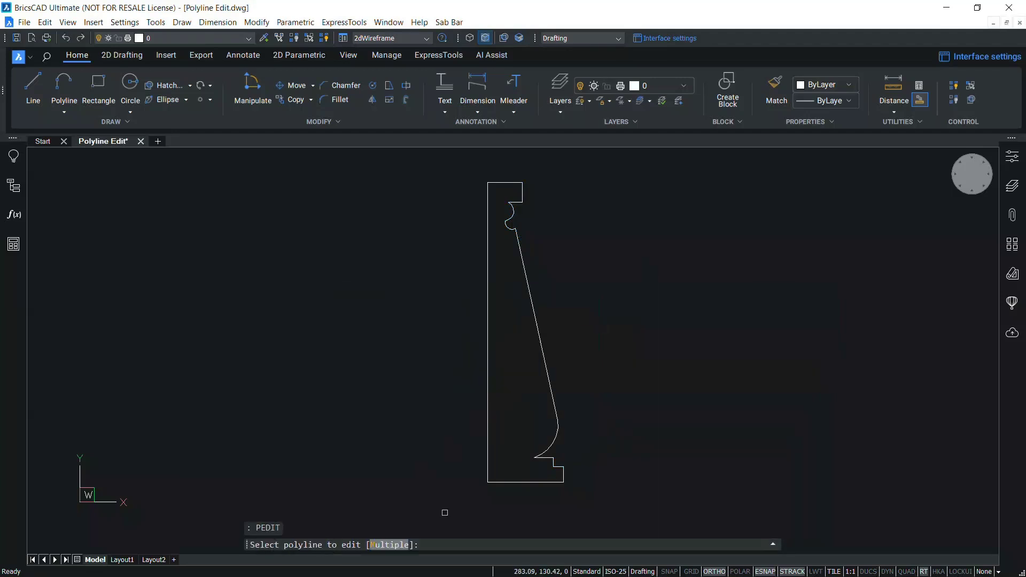
left_click(540, 341)
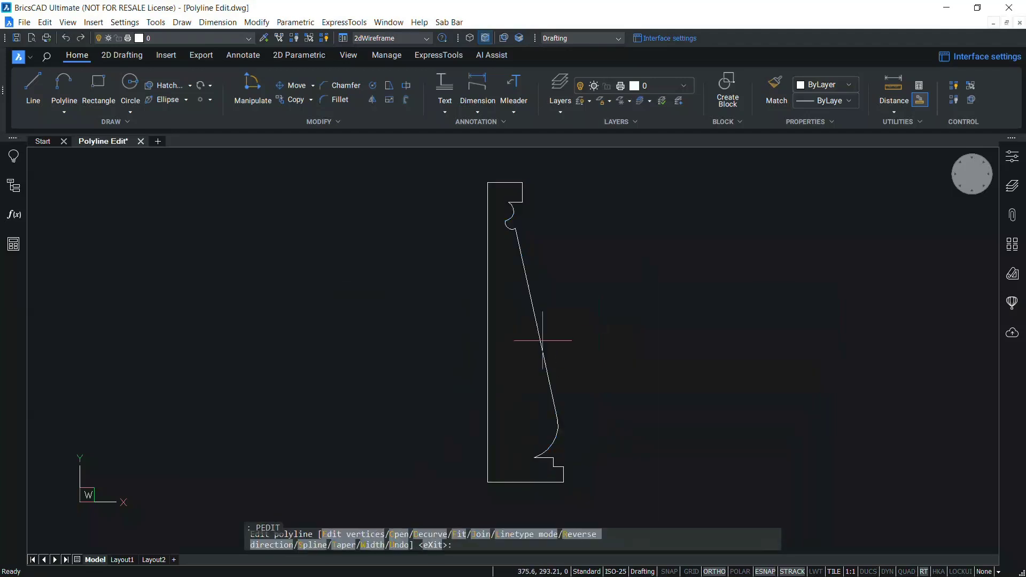
left_click(348, 536)
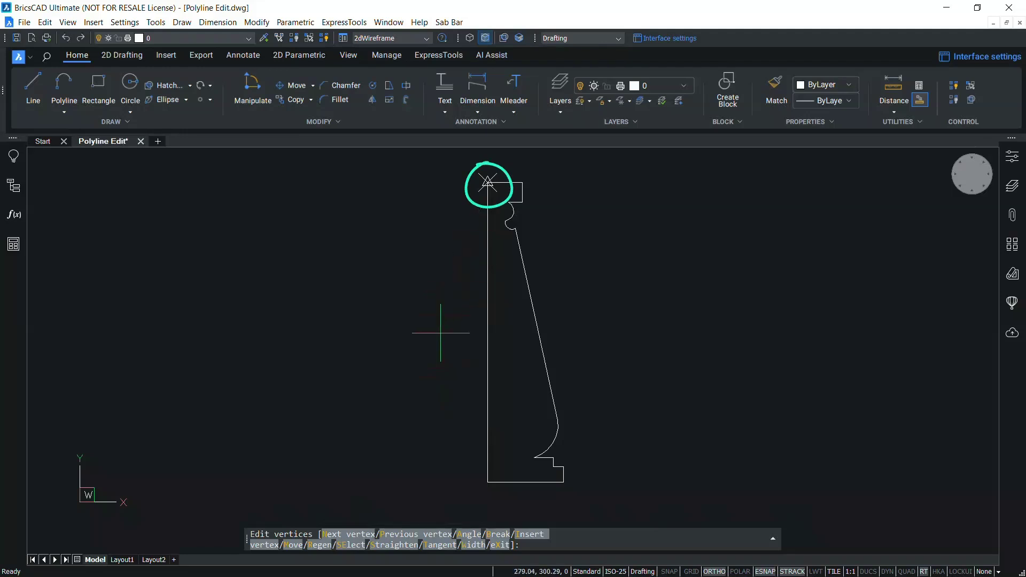
Step: Advance the vertex marker with Next vertex from the profile's first vertex to the lower end of the slanted edge
left_click(360, 535)
left_click(360, 536)
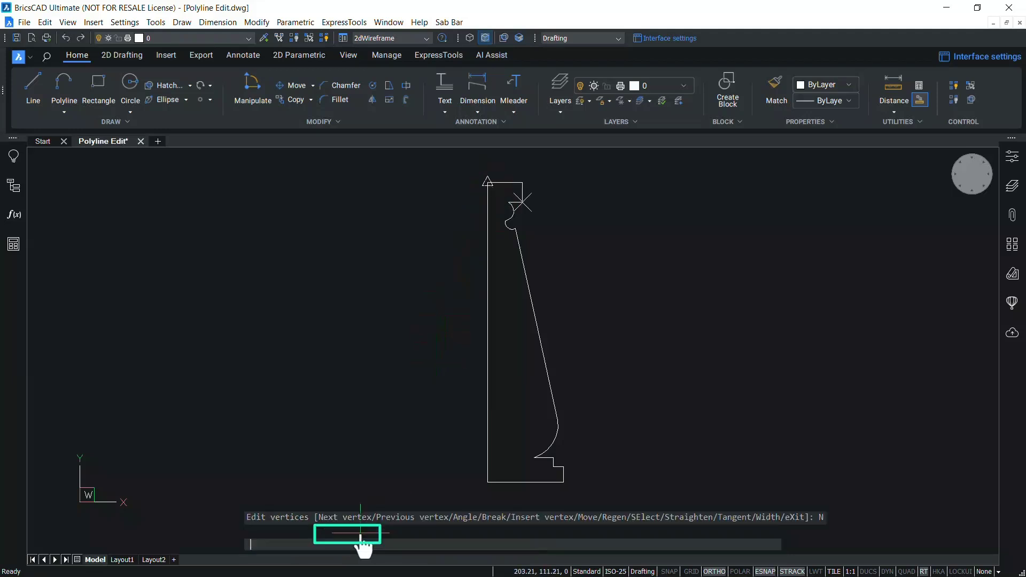
left_click(360, 535)
left_click(360, 536)
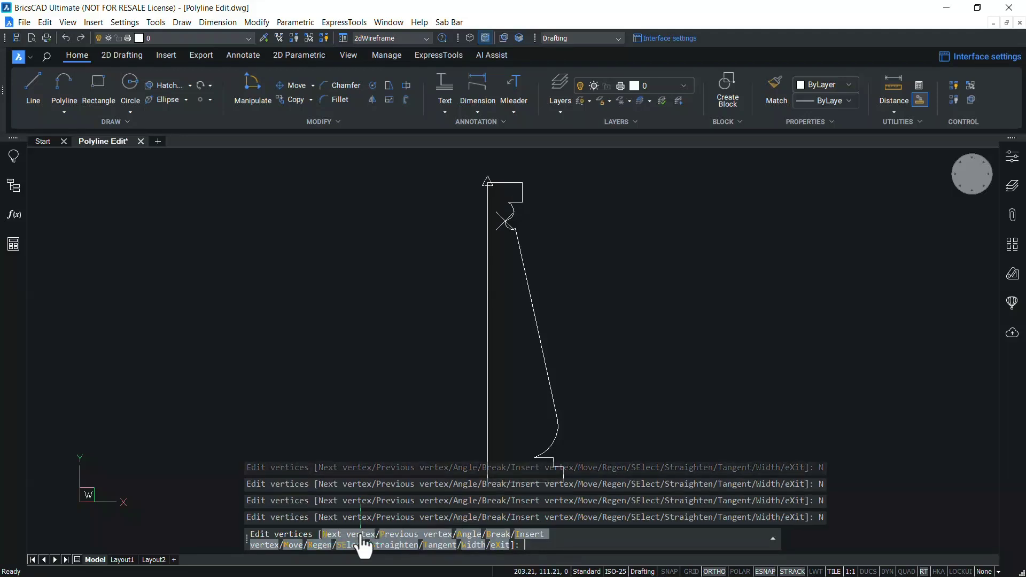
left_click(360, 535)
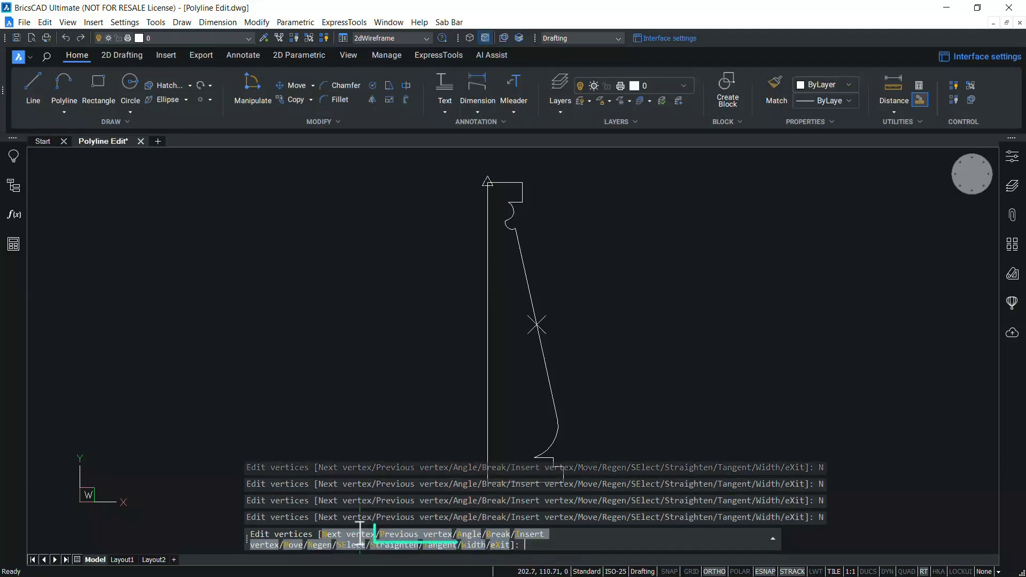
left_click(360, 537)
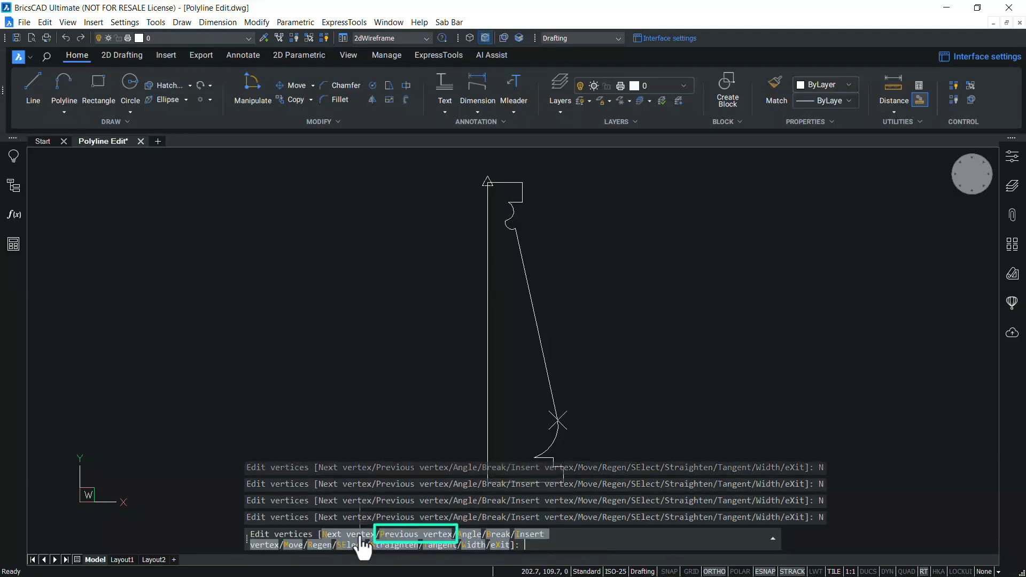
Step: Move the vertex marker back with Previous vertex to the profile's first vertex at its upper inner corner
left_click(396, 537)
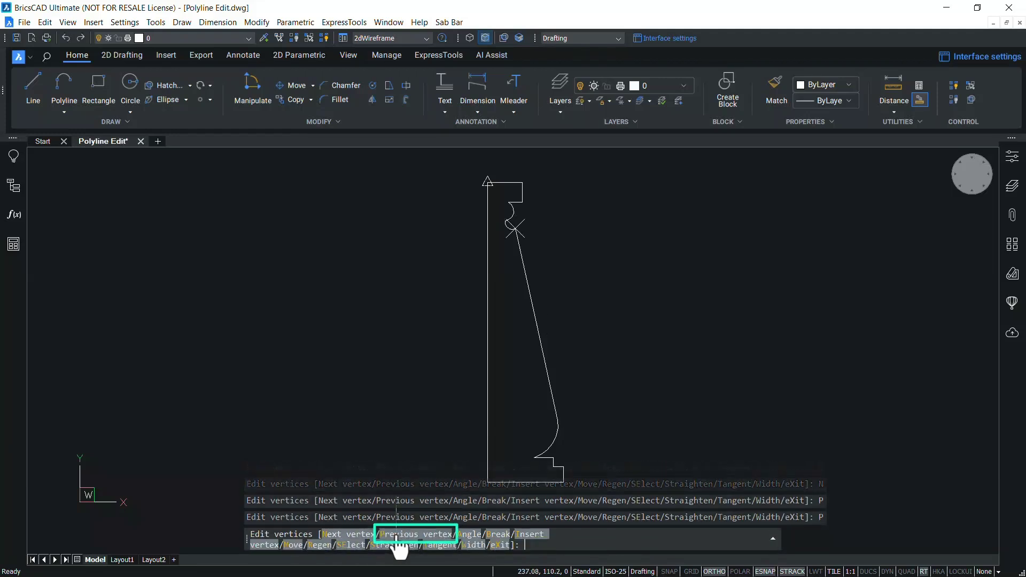
left_click(396, 539)
left_click(396, 537)
left_click(397, 538)
left_click(397, 538)
left_click(399, 539)
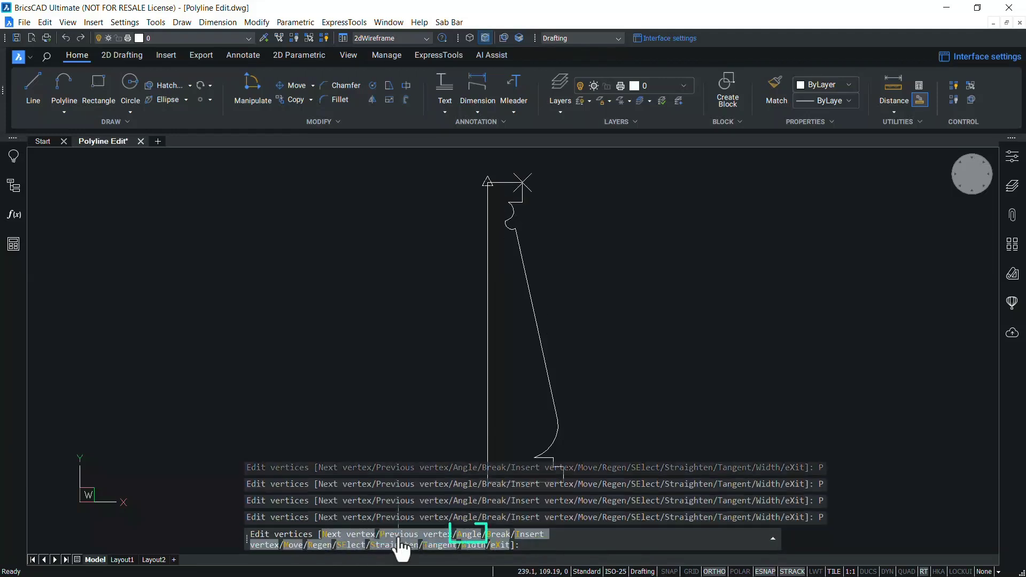
left_click(399, 539)
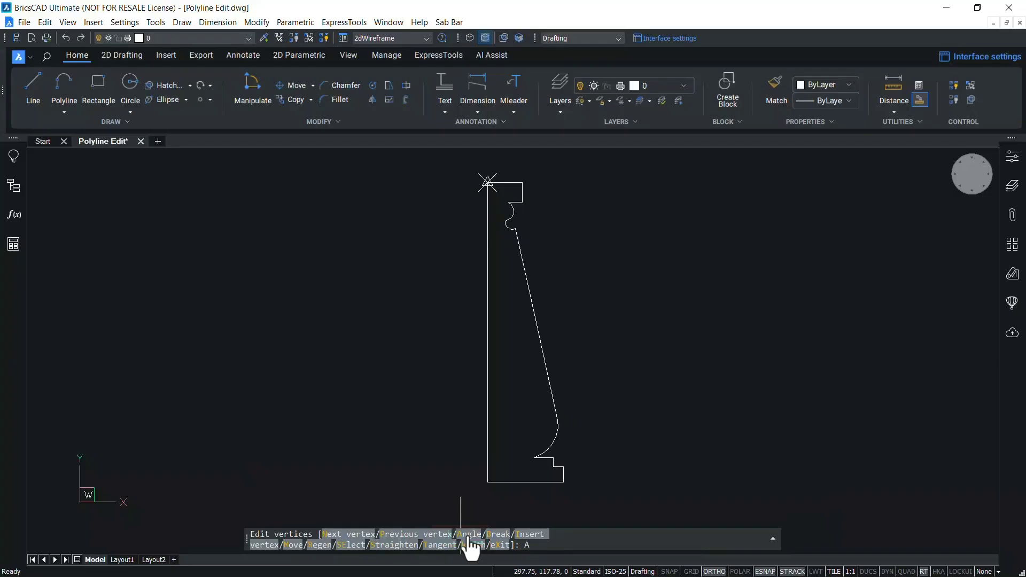
Step: Turn the profile's top edge into an arc with an included angle of -90
left_click(469, 535)
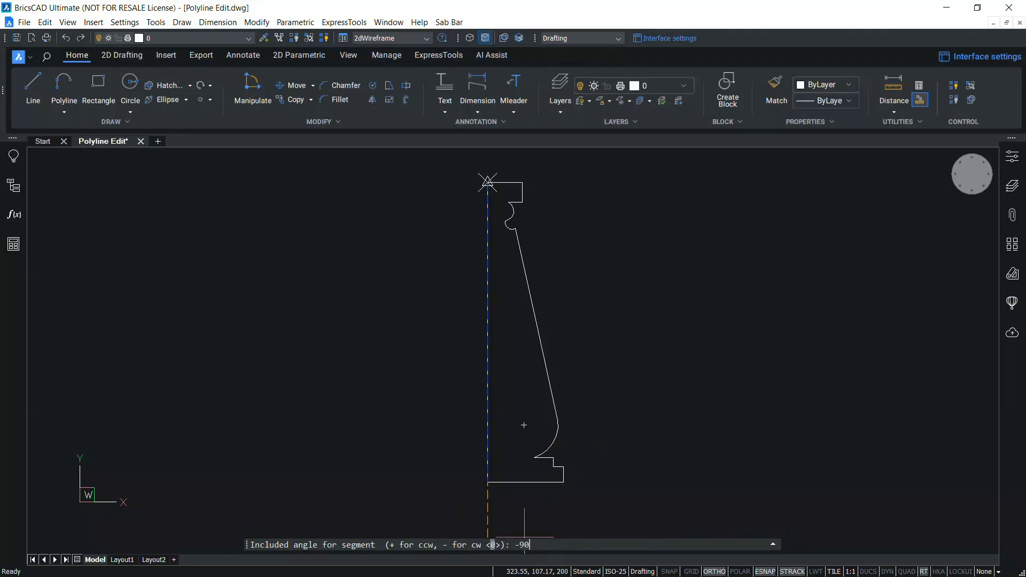
type("-90")
key("Return")
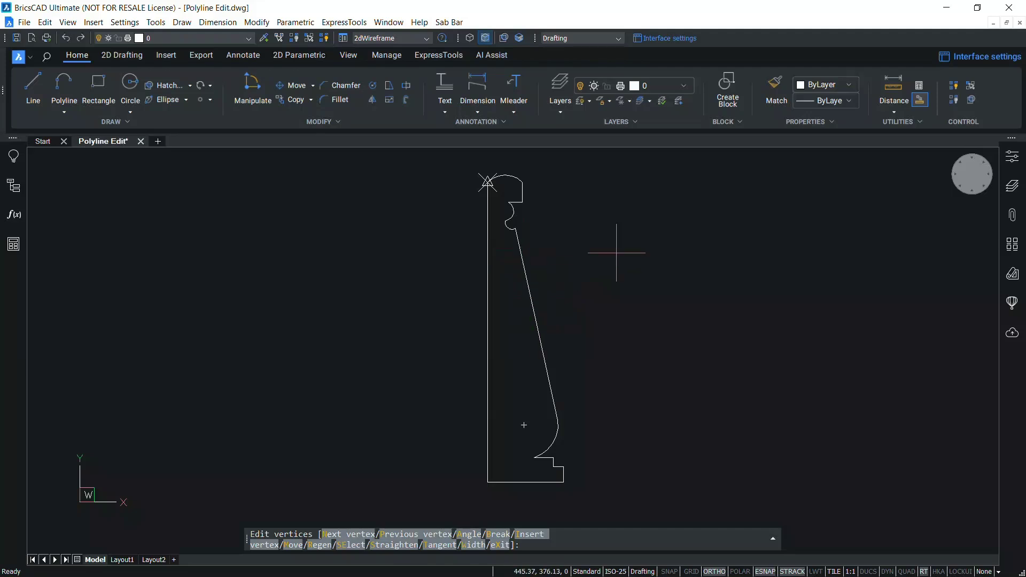
Step: Break the polyline between the slanted edge's upper end and its middle vertex, and insert a vertex at the gap's lower end to bridge it
left_click(497, 534)
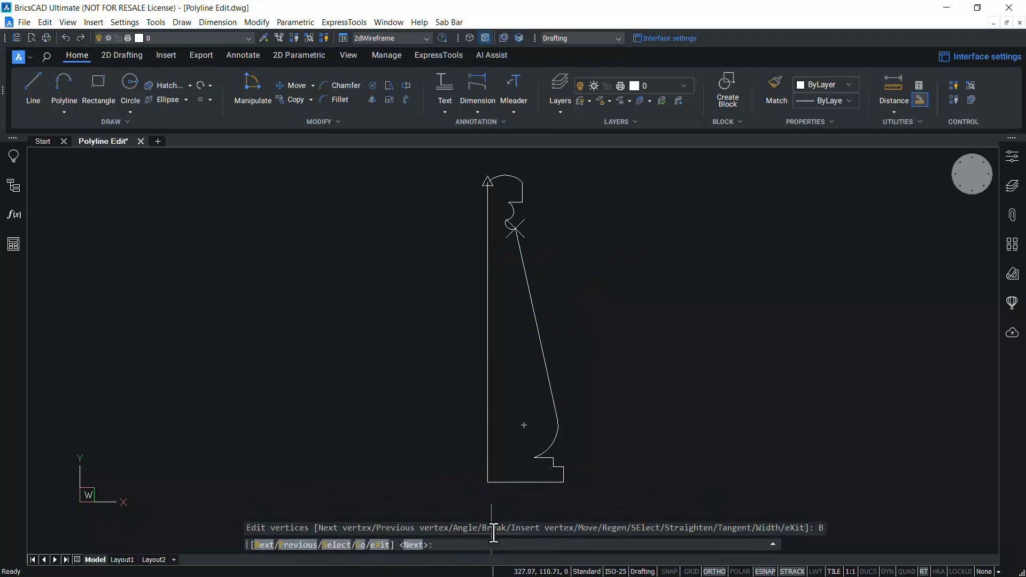
key("Return")
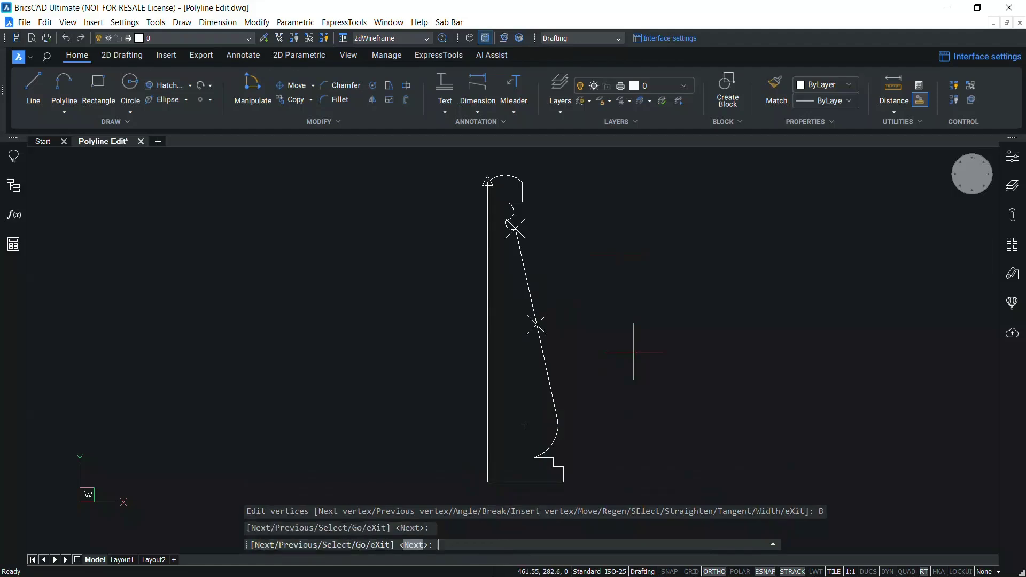
type("GO")
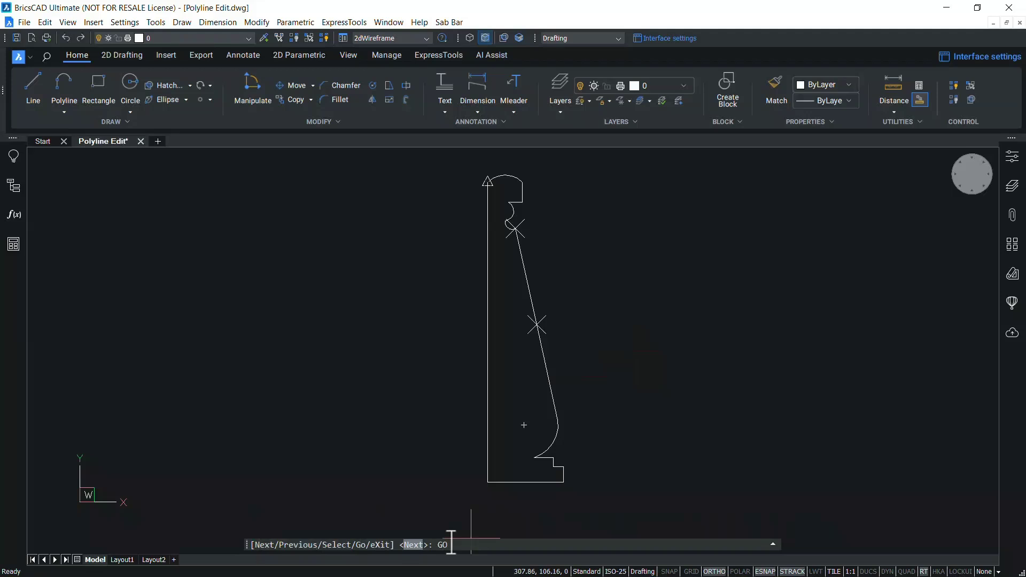
key("Return")
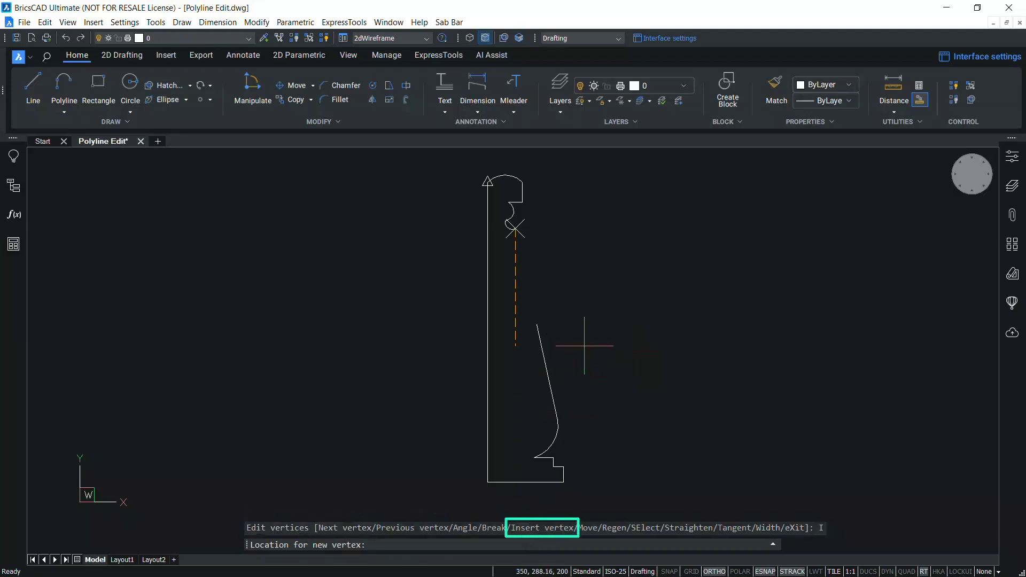
left_click(539, 335)
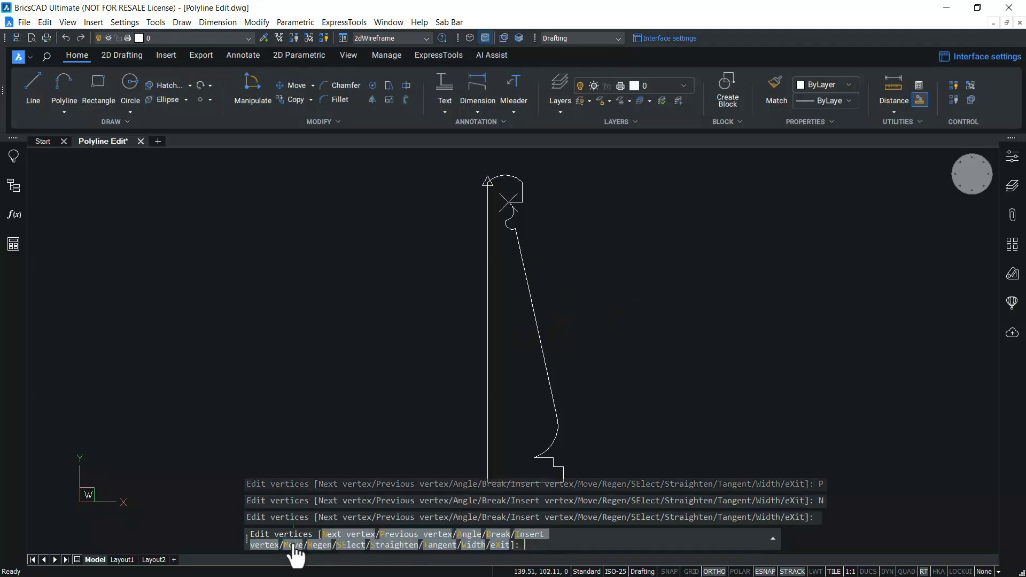
Step: Move the profile's upper outer corner vertex horizontally outward with the Move option and regenerate the polyline
key("Return")
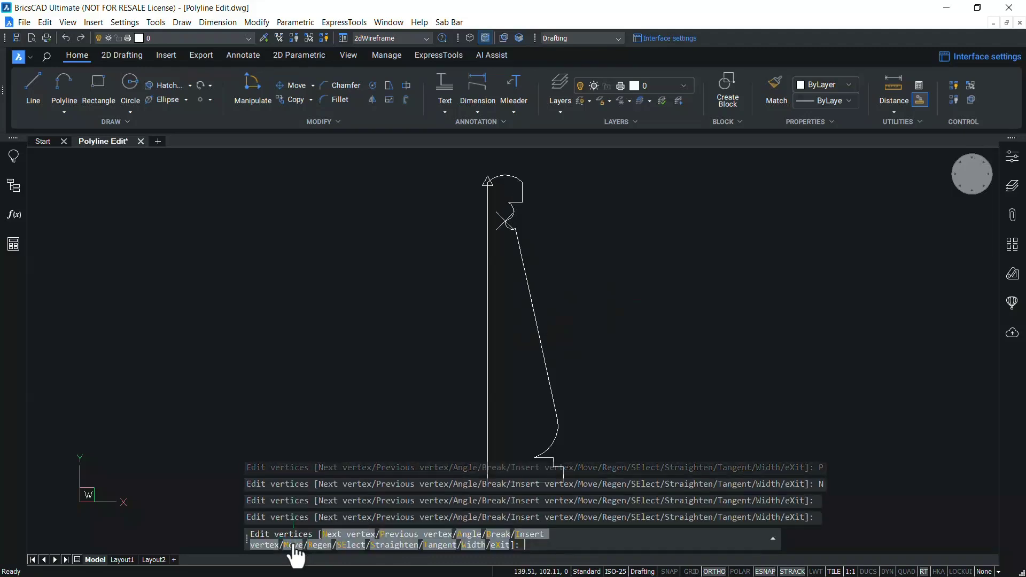
key("Return")
key("Return")
key("Return")
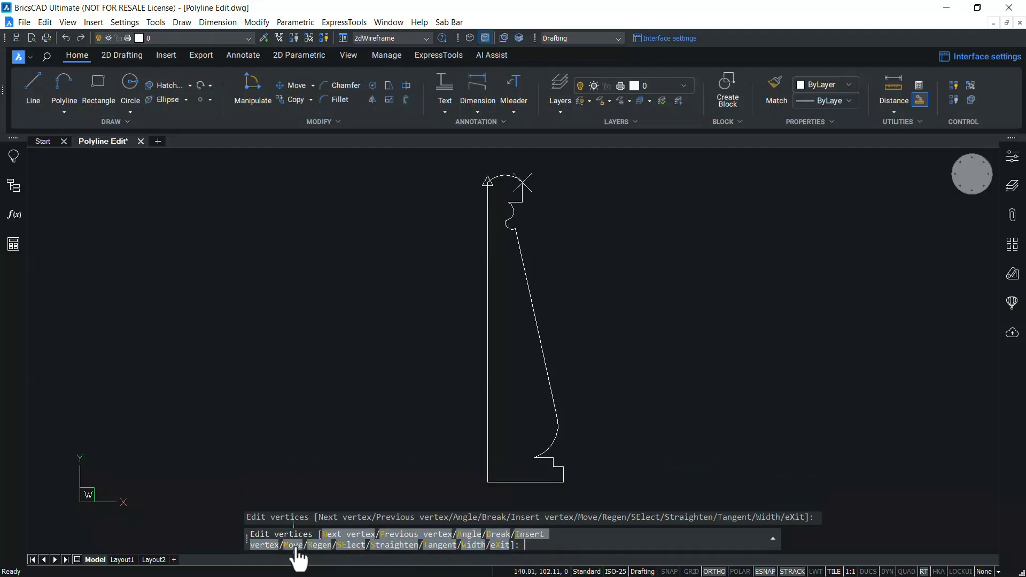
type("m")
key("Return")
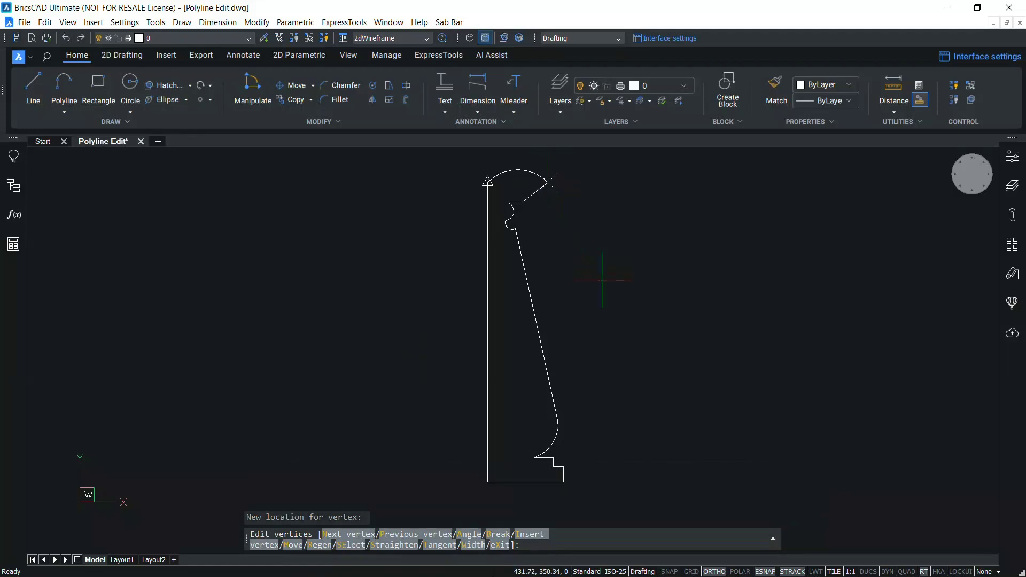
left_click(319, 544)
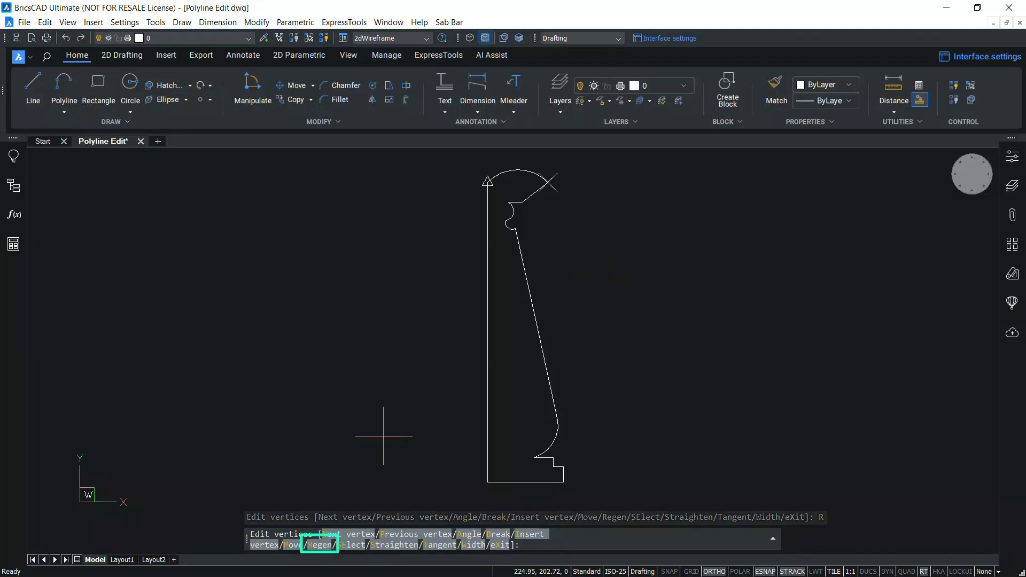
Step: Jump the vertex marker to the slanted edge's middle vertex with the Select option, and step back to the edge's upper end
left_click(351, 544)
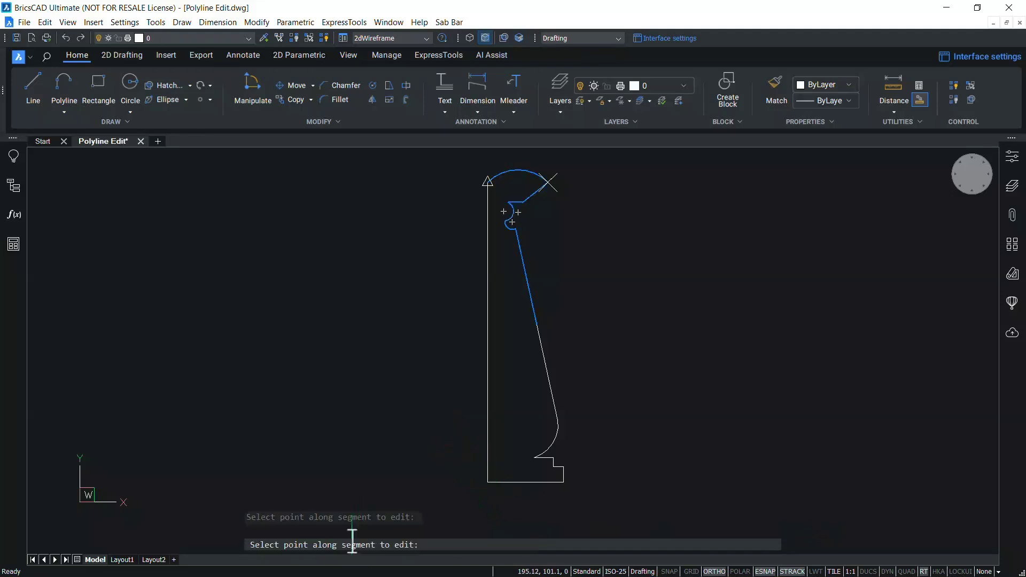
left_click(536, 324)
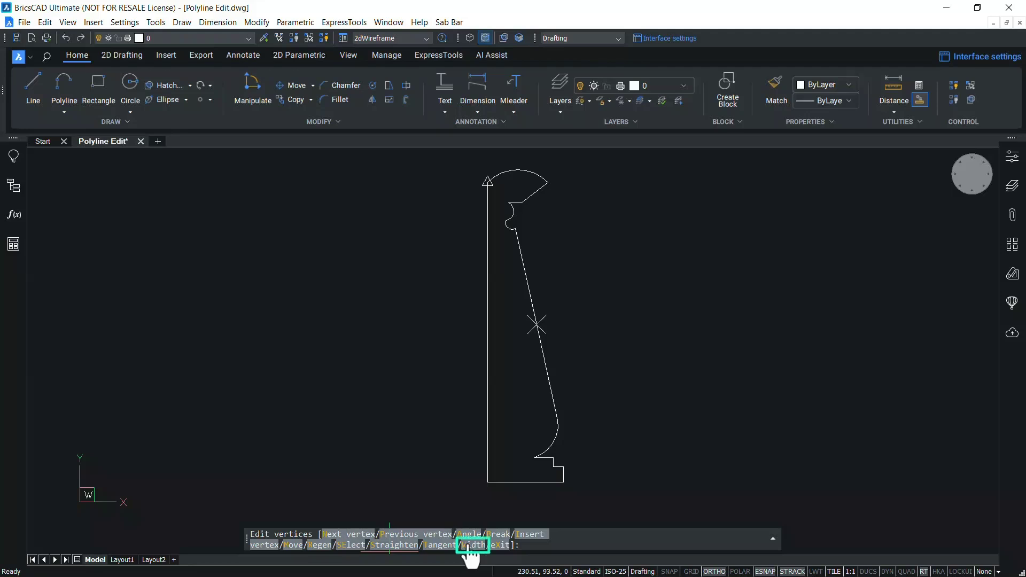
left_click(405, 534)
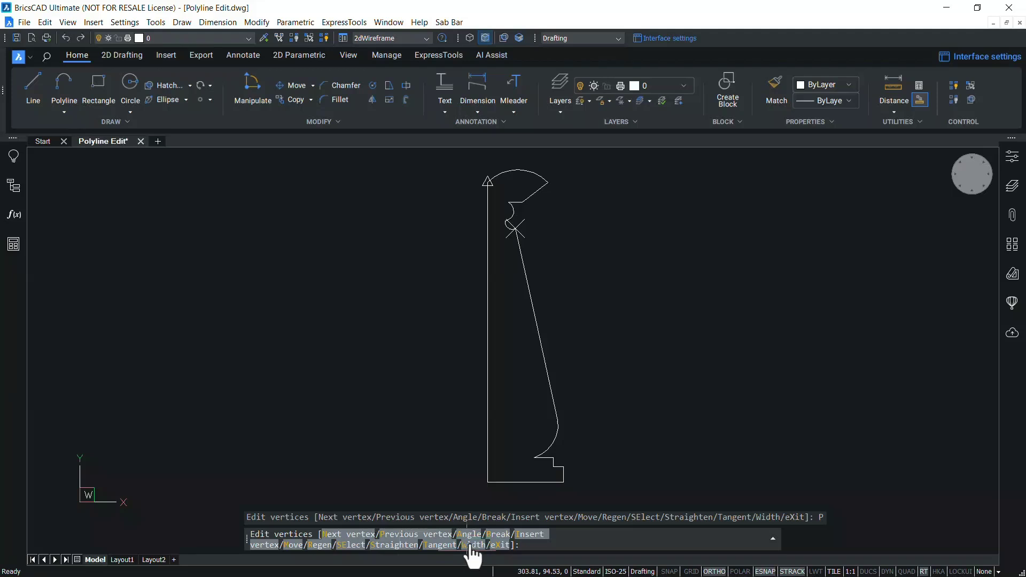
Step: Set the slanted edge's upper segment to a starting width of 0 and an ending width of 10, and regenerate the polyline
left_click(470, 545)
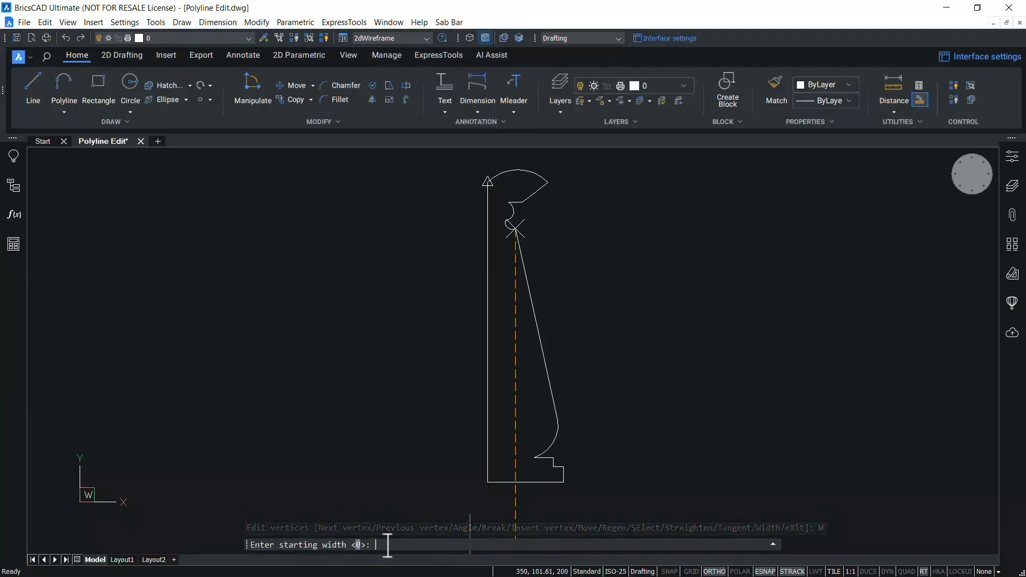
key("Return")
type("1")
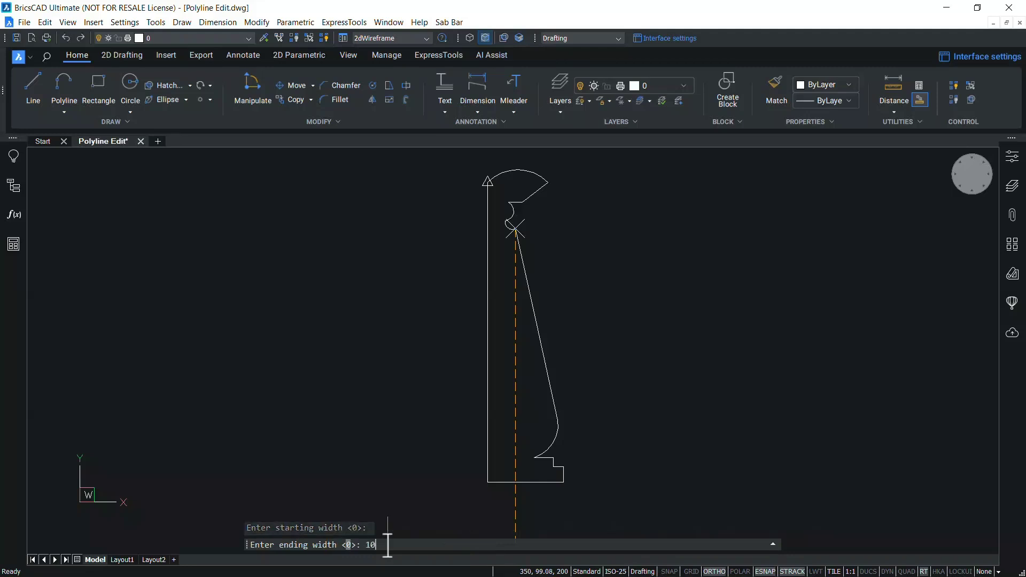
type("0")
key("Return")
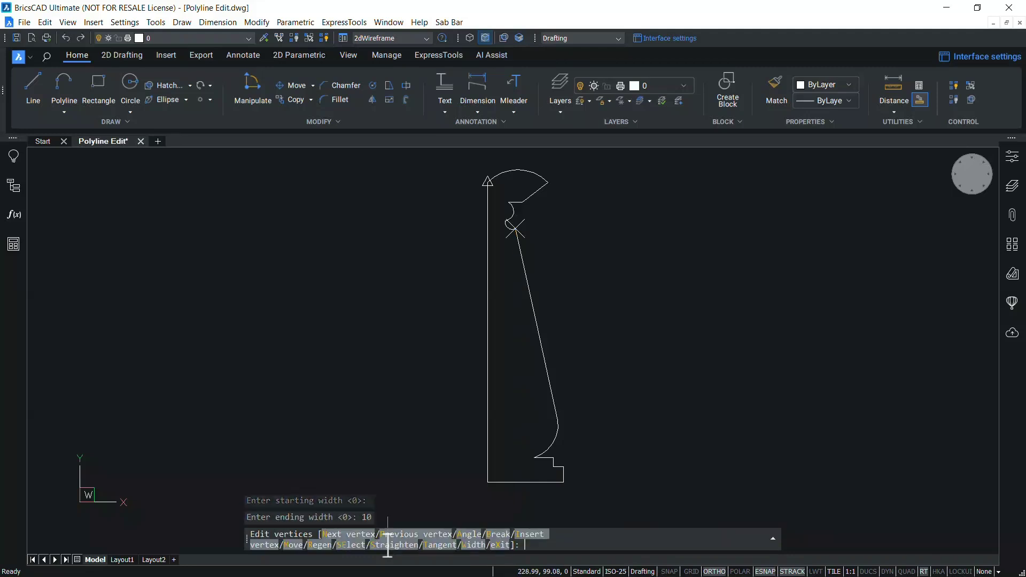
left_click(328, 550)
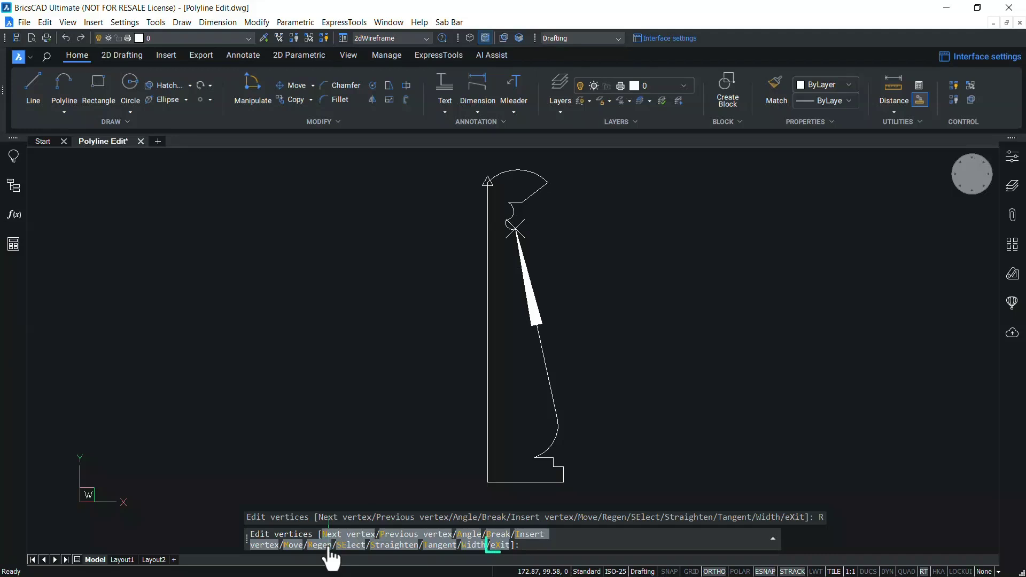
Step: Leave vertex editing and undo the vertex edits, and open and reclose the profile polyline
left_click(501, 544)
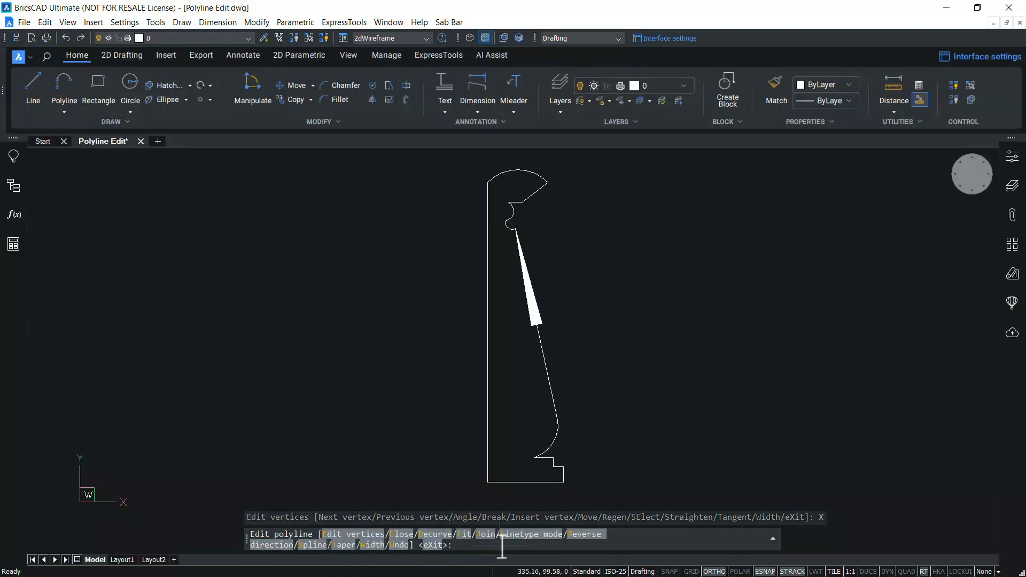
left_click(404, 545)
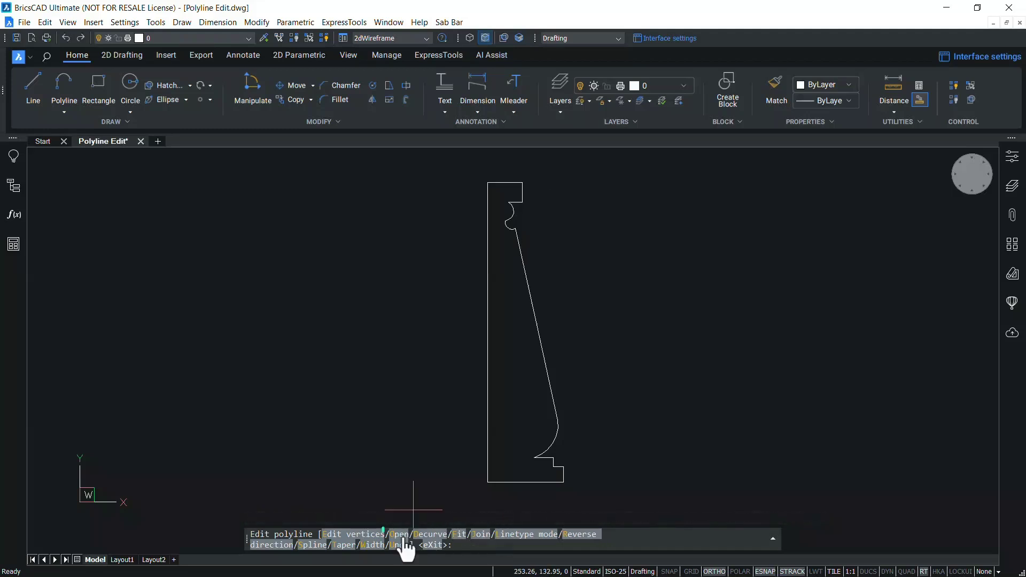
left_click(400, 536)
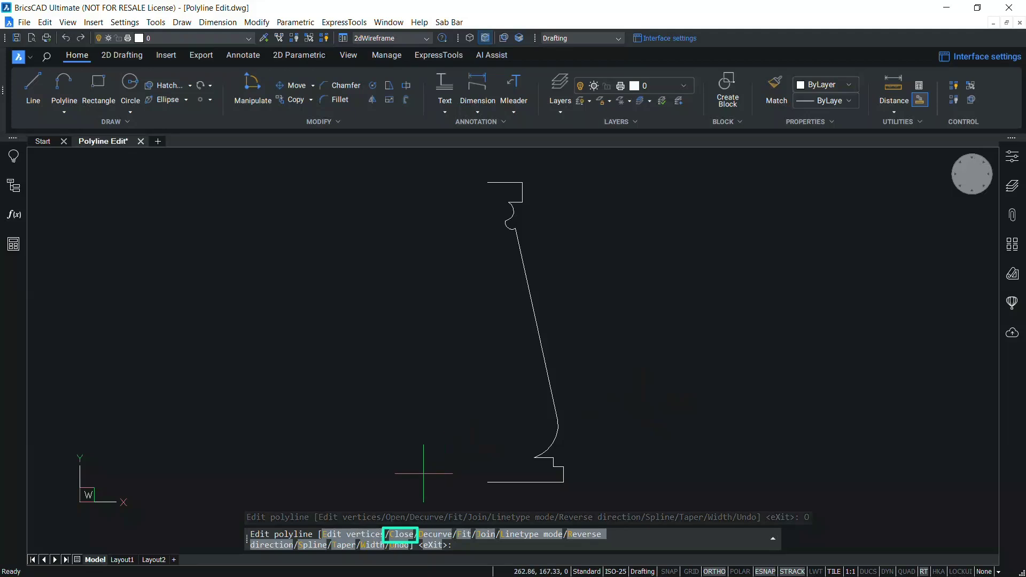
left_click(399, 536)
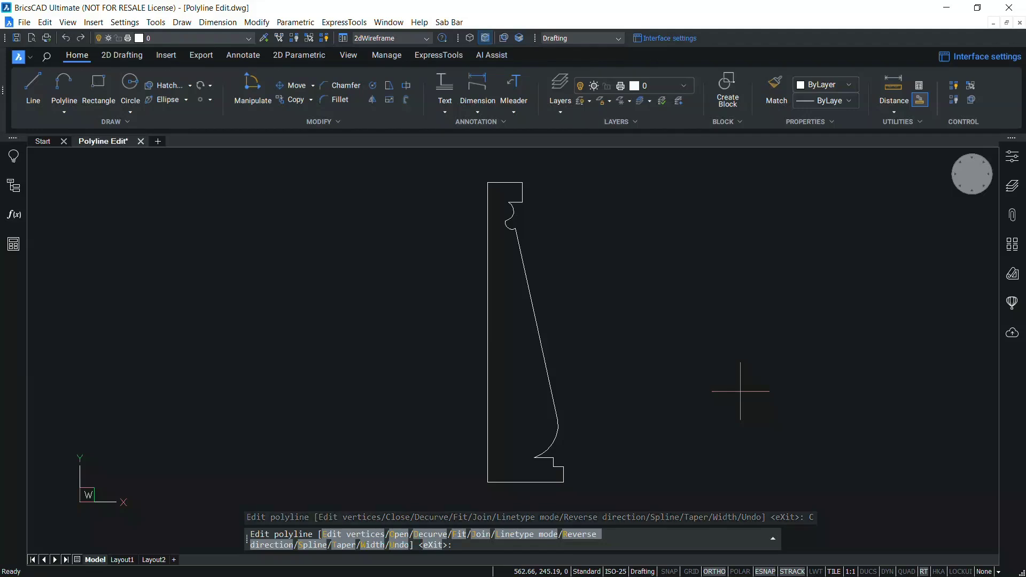
Step: Fit a curve through the profile's vertices, decurve the polyline into straight segments, and exit polyline editing
left_click(459, 534)
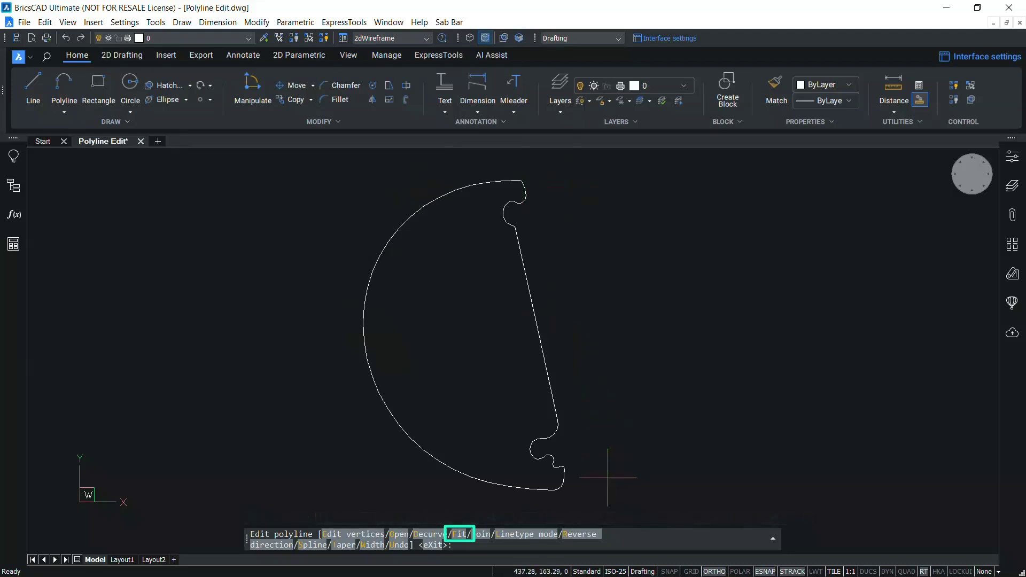
left_click(426, 534)
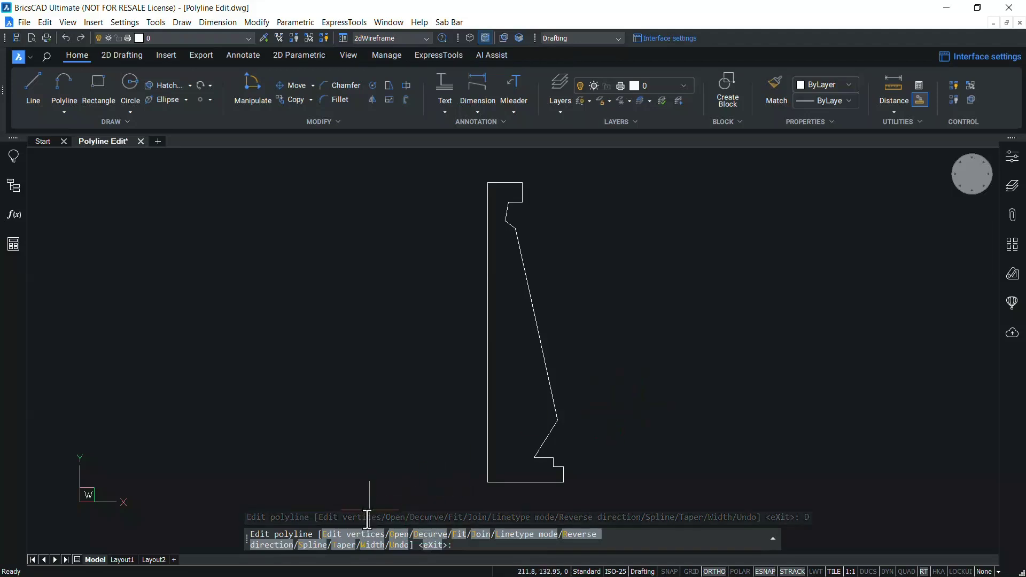
left_click(433, 545)
key("Escape")
key("Escape")
Step: Assign the DASHDOT linetype to the profile polyline
left_click(534, 323)
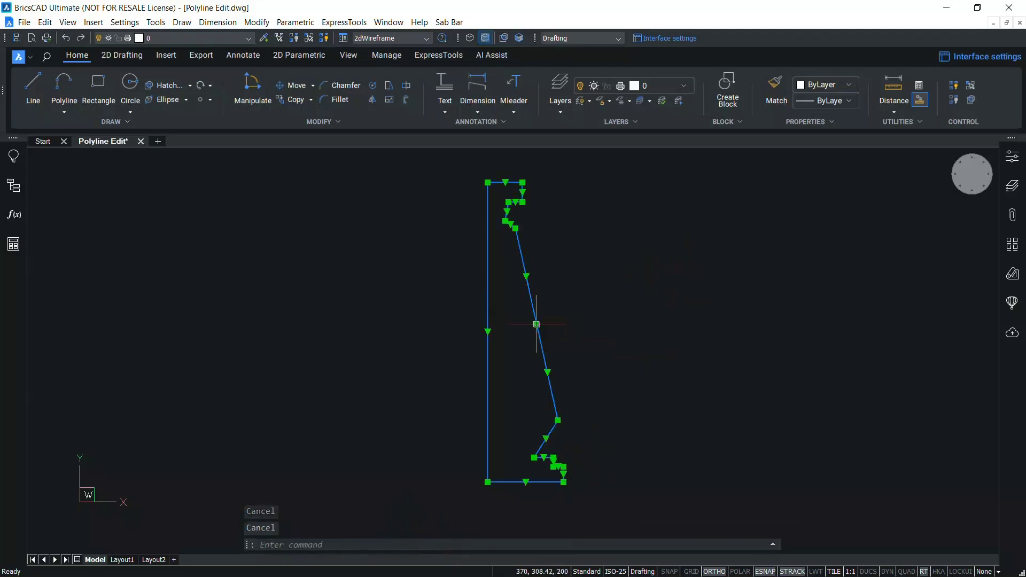
left_click(822, 100)
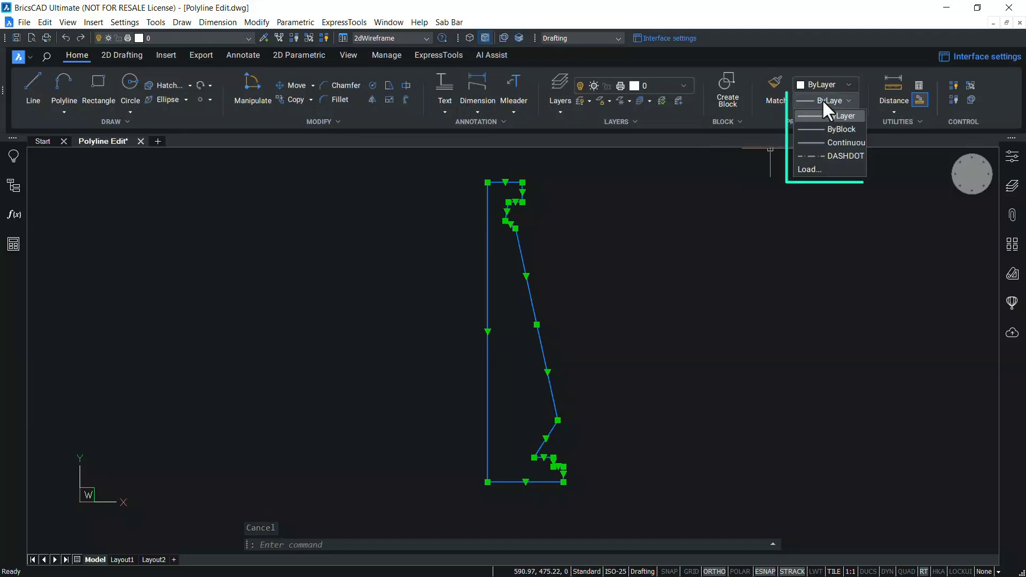
left_click(836, 156)
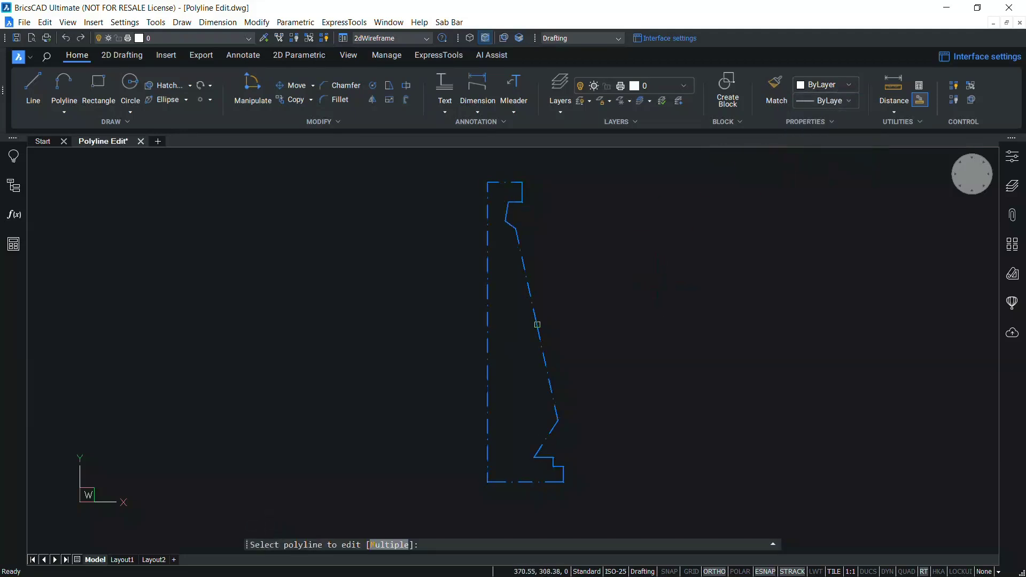
Step: Edit the profile polyline's linetype mode, turning continuous linetype along the polyline ON and back OFF
left_click(537, 325)
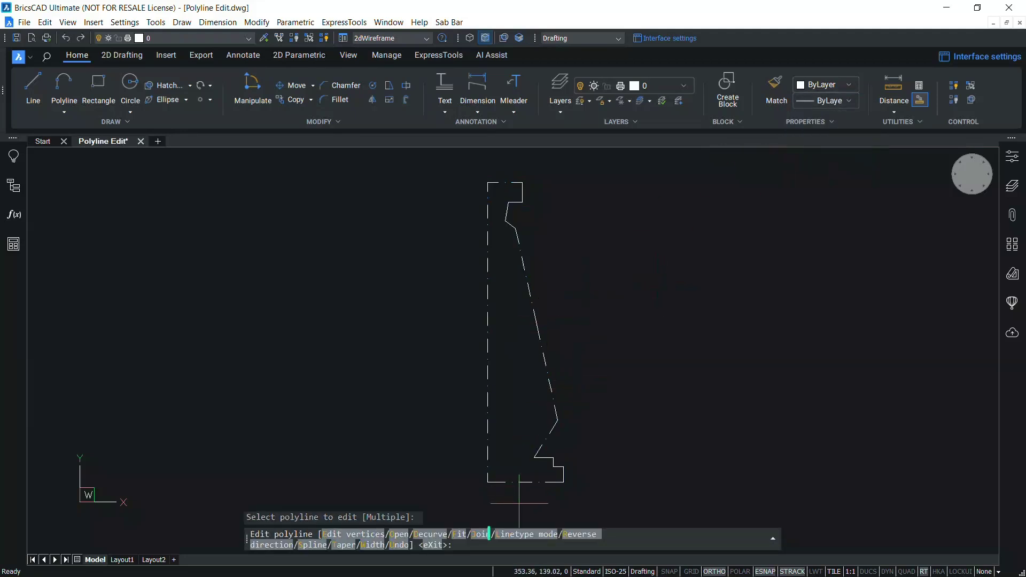
left_click(524, 534)
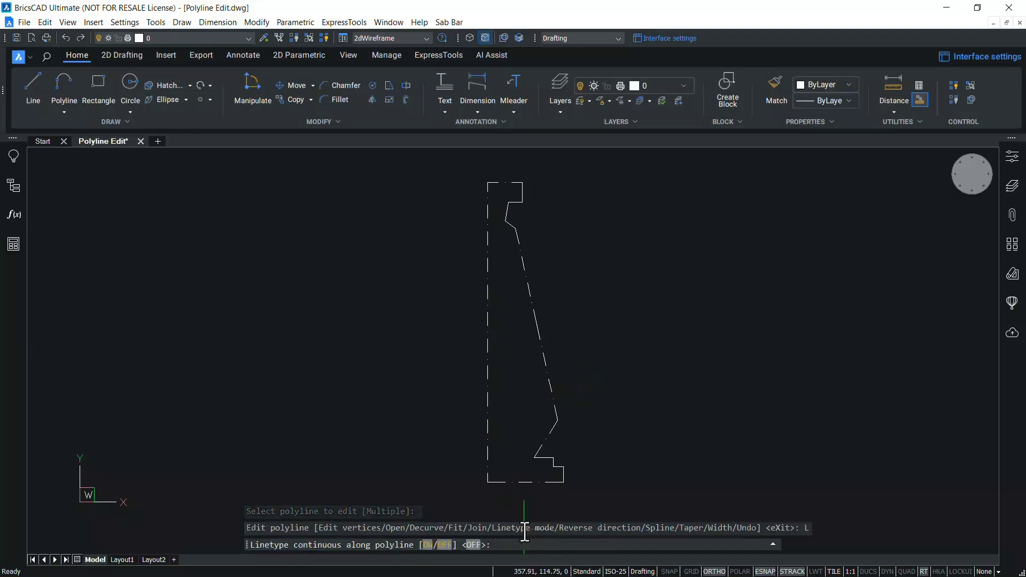
left_click(426, 545)
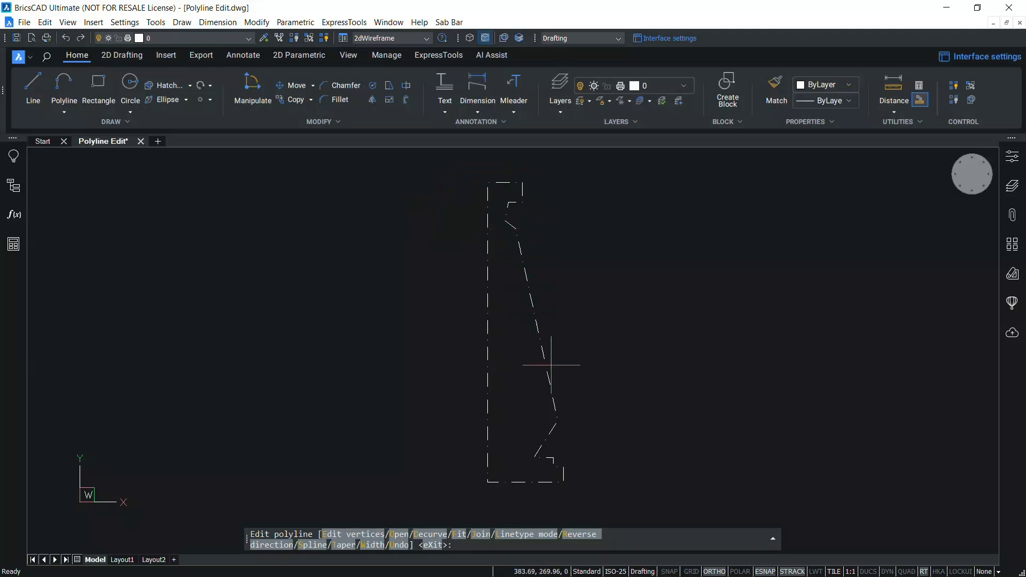
left_click(521, 534)
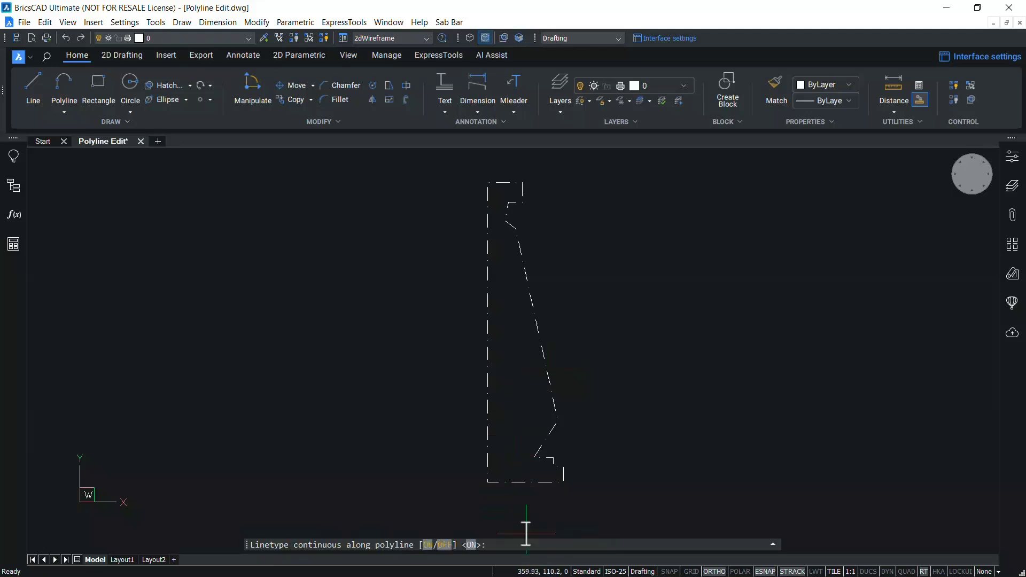
left_click(444, 544)
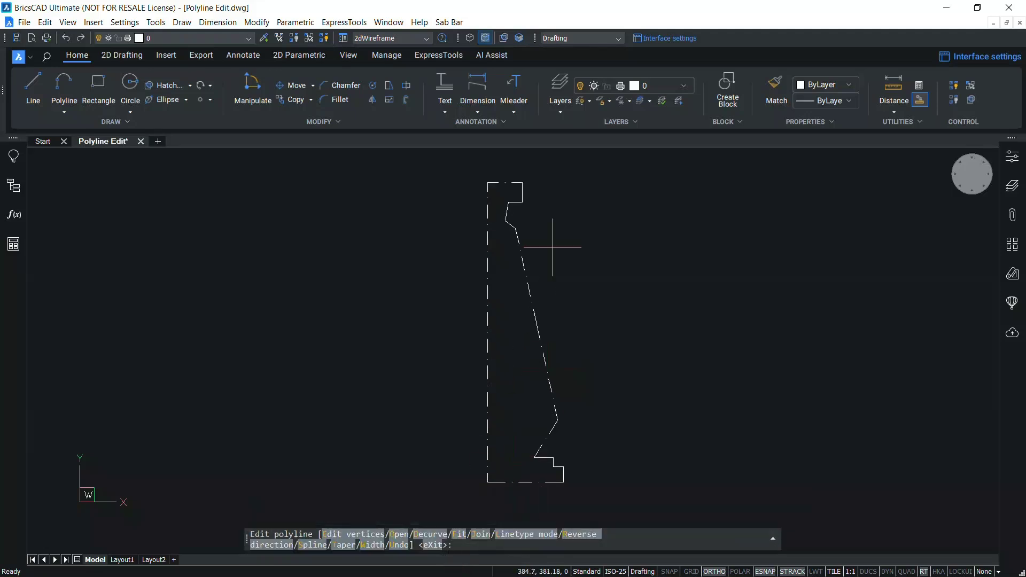
Step: Reverse the polyline's direction and step through its vertices from the lower inner corner to the slanted edge's upper end
left_click(577, 535)
left_click(354, 535)
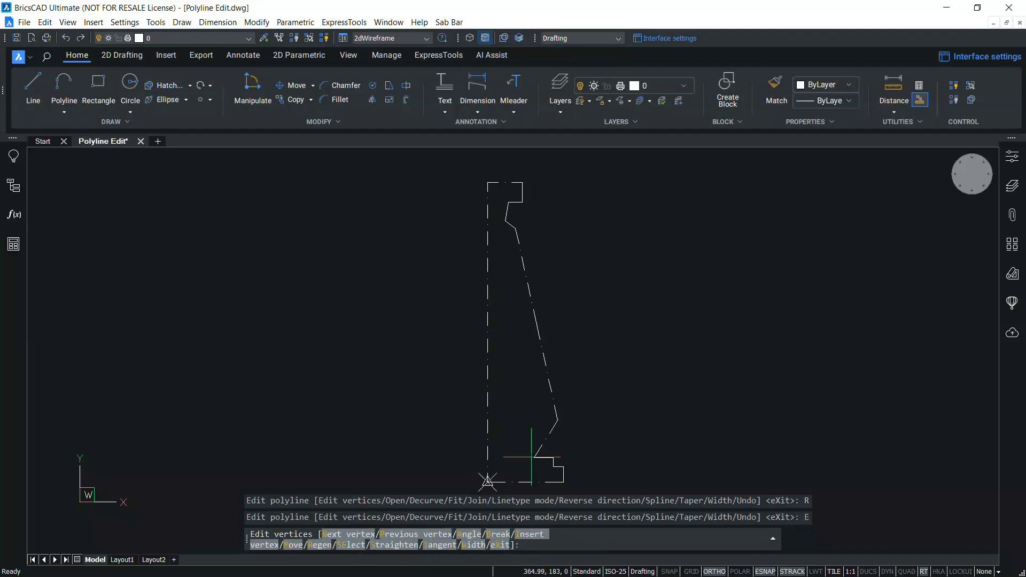
key("Return")
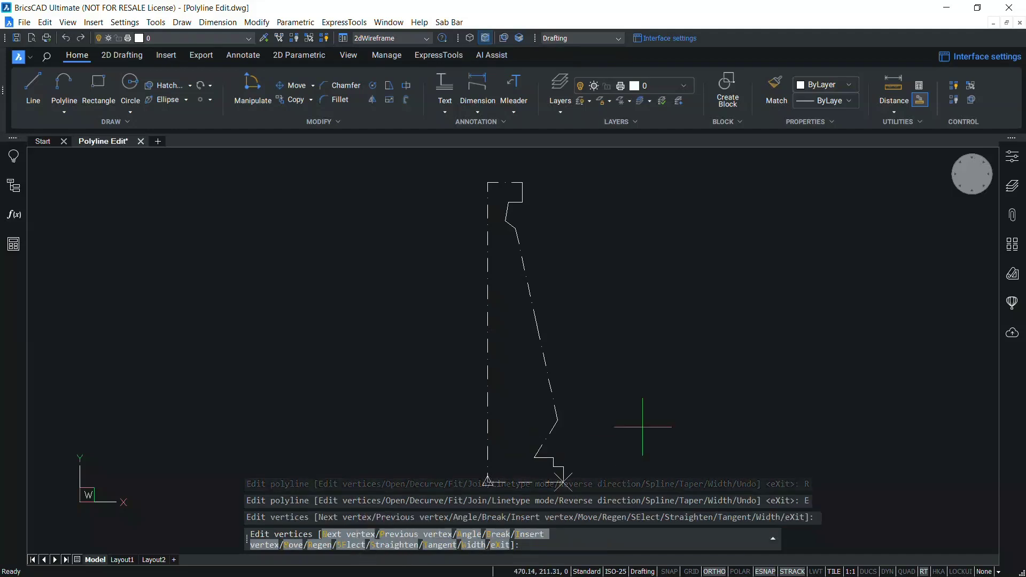
key("Return")
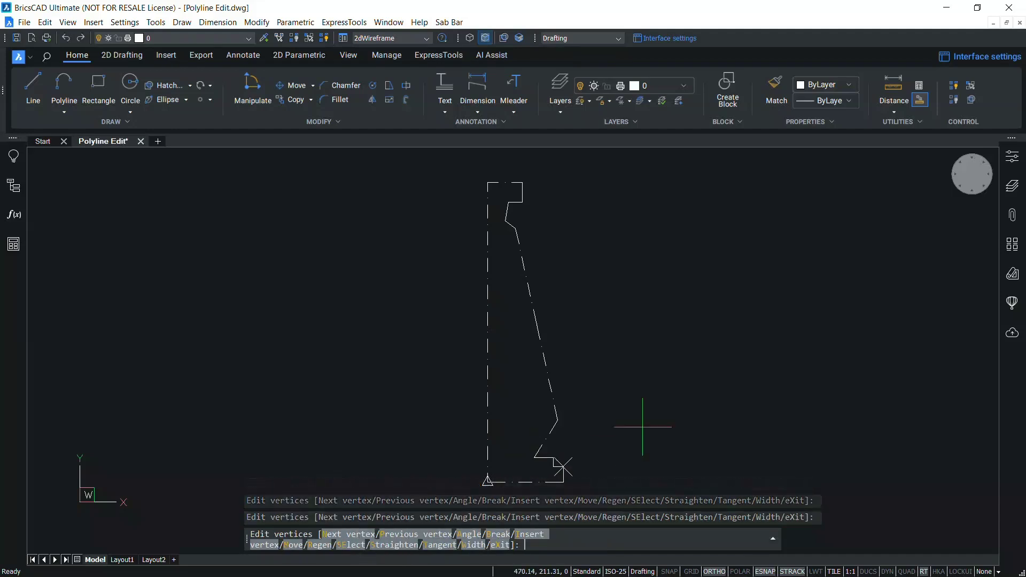
key("Return")
key("Return")
key("Return")
key("Return")
key("Return")
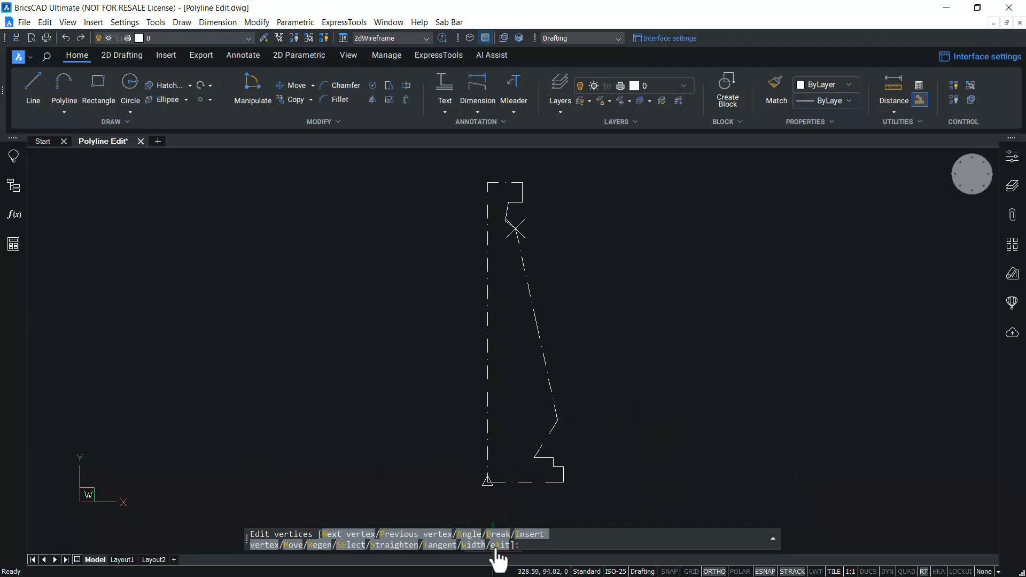
left_click(500, 547)
Step: Taper the whole polyline from a starting width of 0 to an ending width of 15, and reset all segments to width 0
left_click(349, 547)
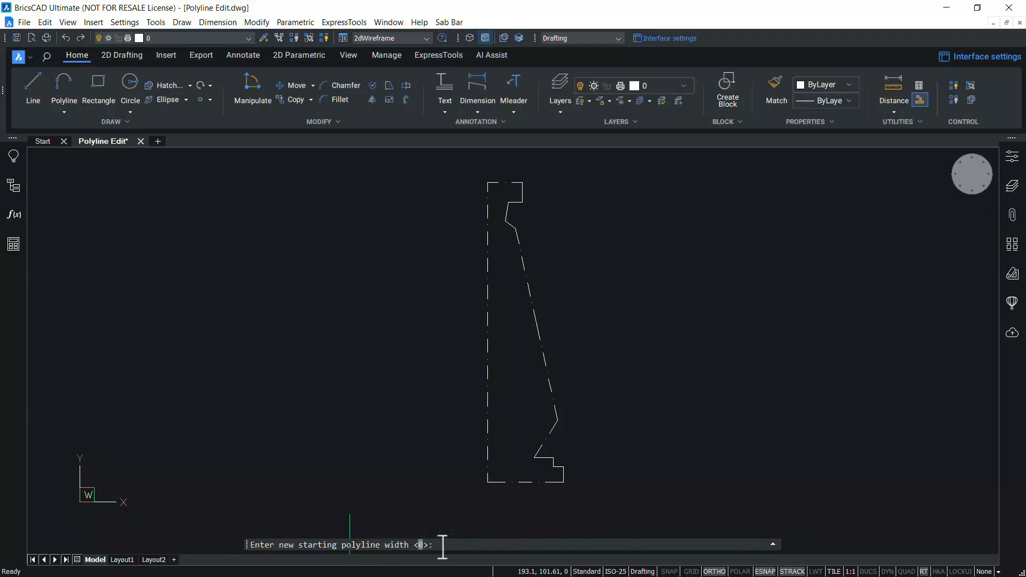
key("Return")
key("Return")
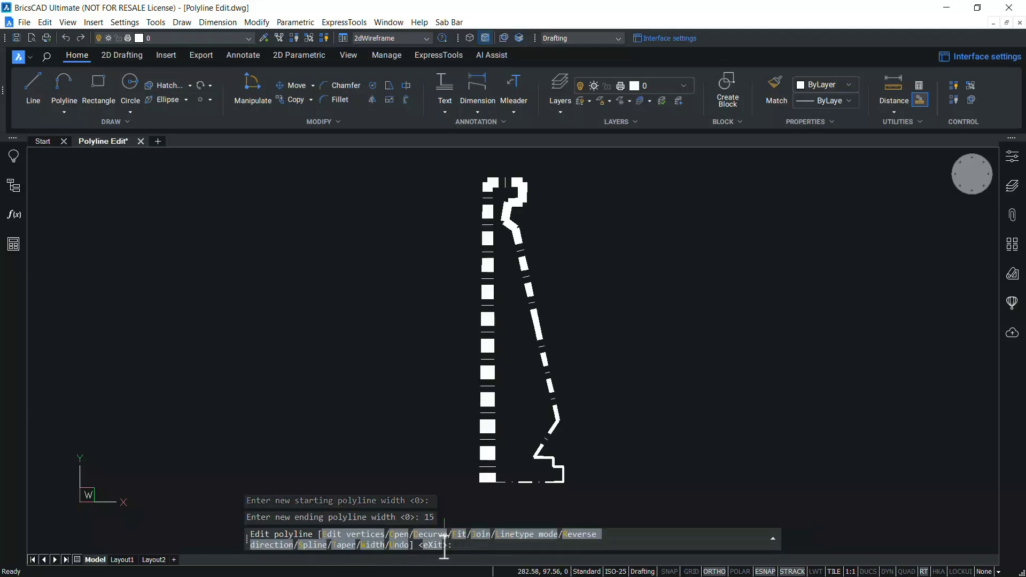
left_click(371, 545)
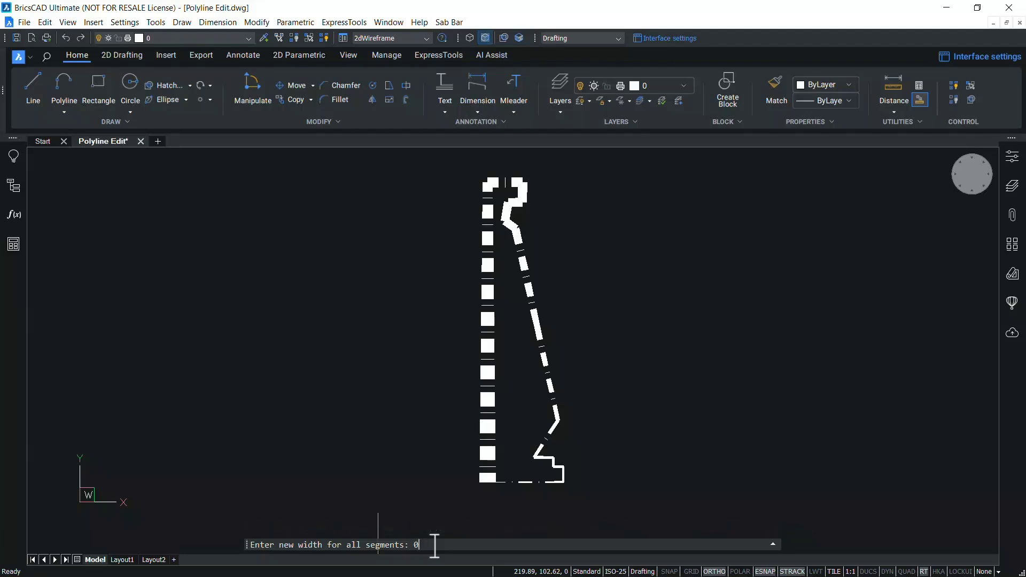
type("0")
key("Return")
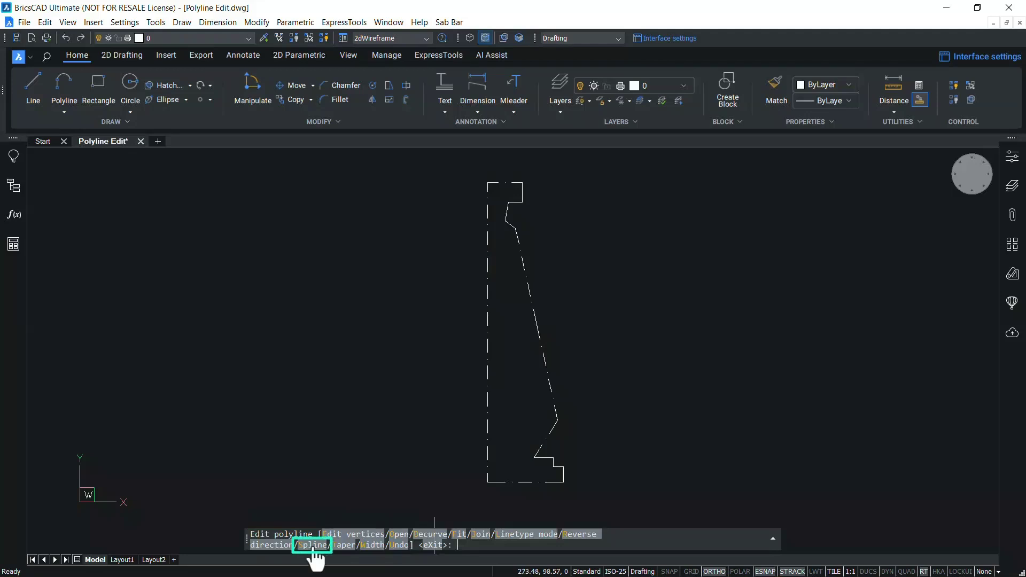
Step: Convert the profile polyline to a spline curve and decurve it back to straight segments
left_click(314, 545)
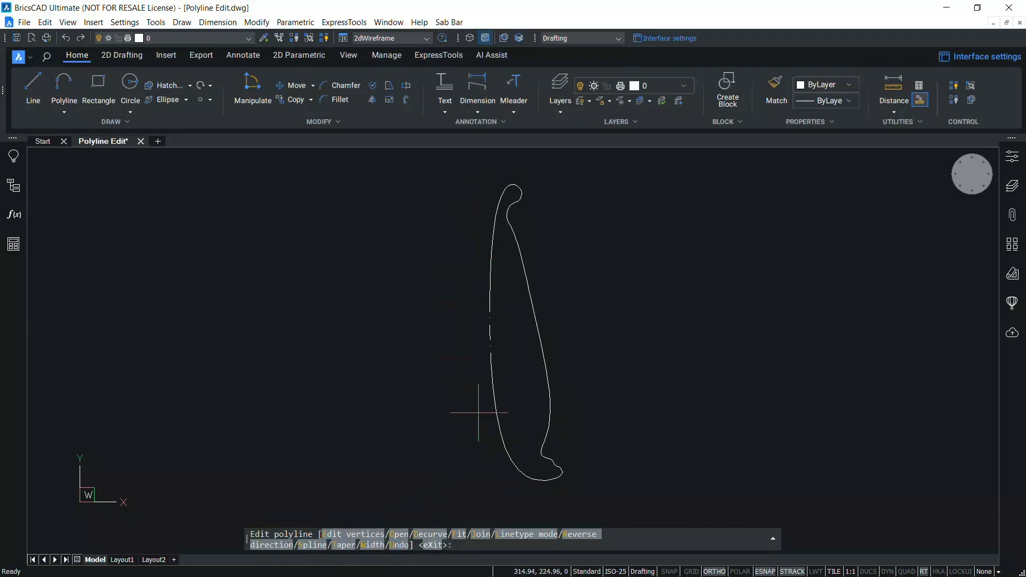
left_click(429, 534)
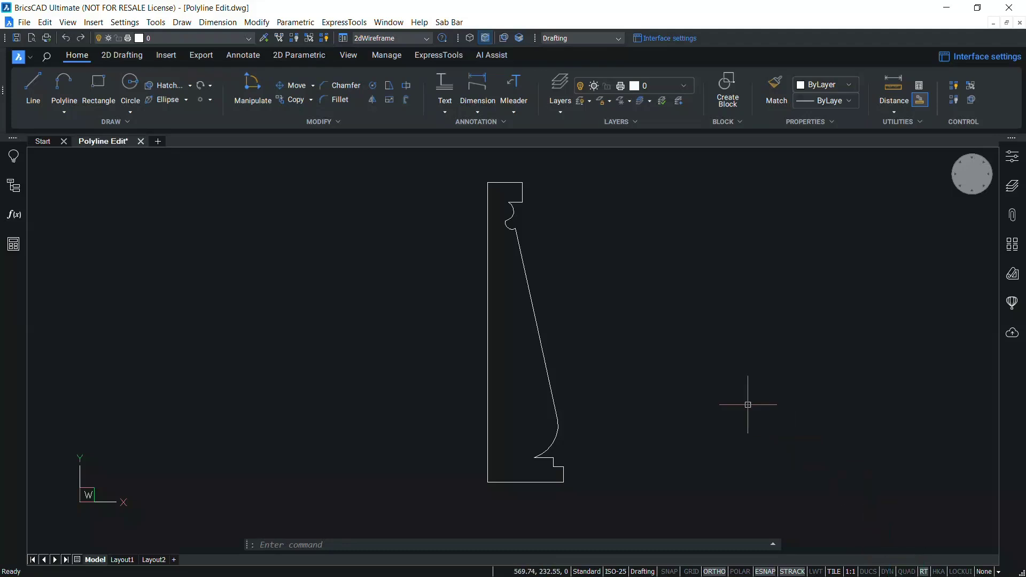
Step: Start Edit Polyline on the profile polyline and stretch the upper segment of its slanted edge horizontally outward to the right
left_click(528, 290)
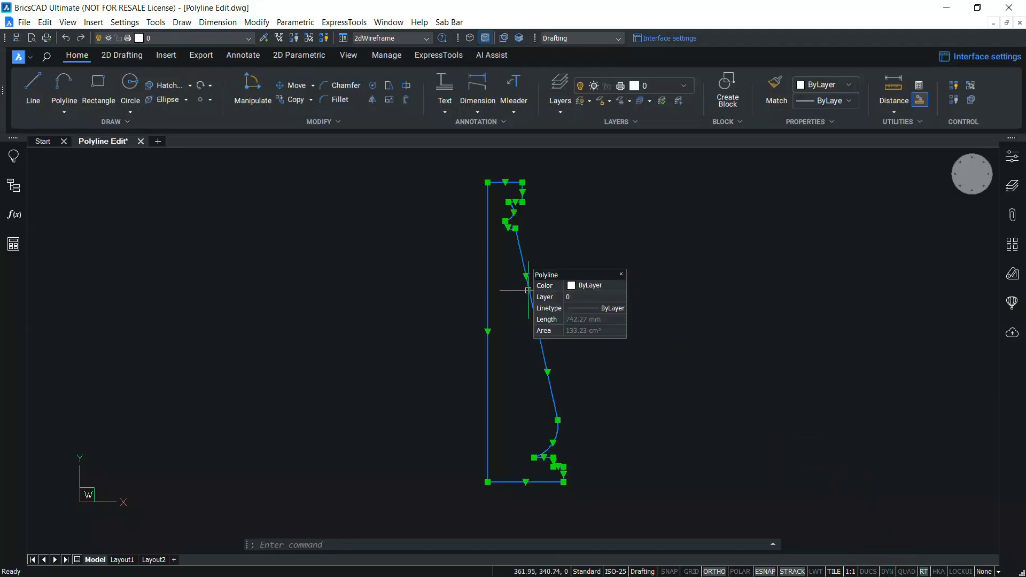
right_click(528, 290)
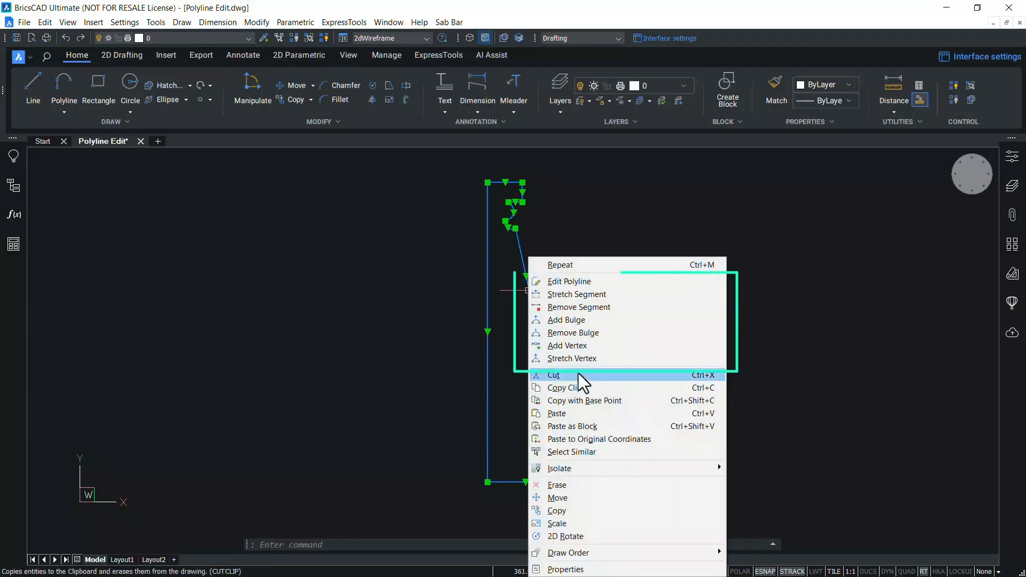
left_click(584, 282)
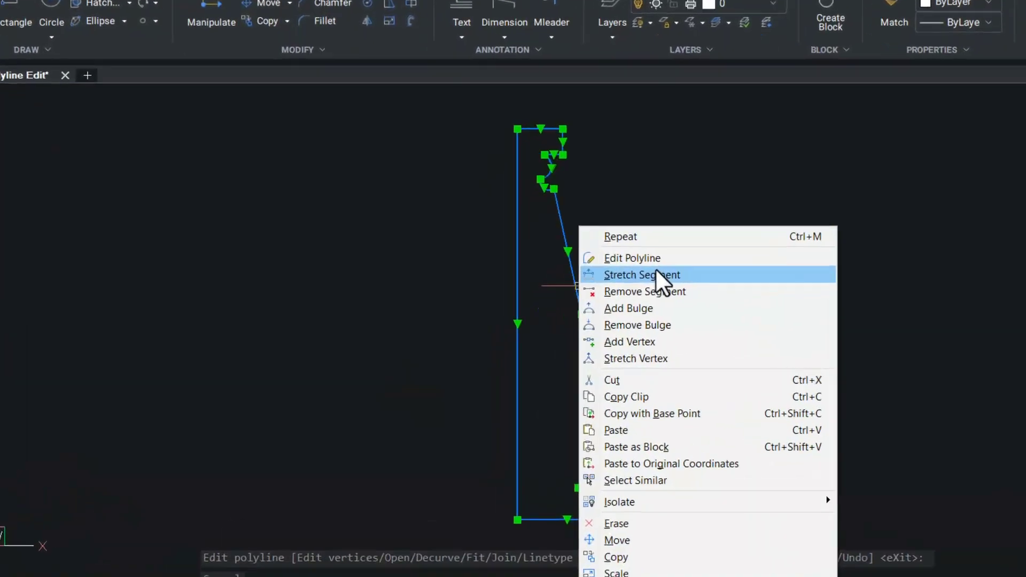
left_click(593, 292)
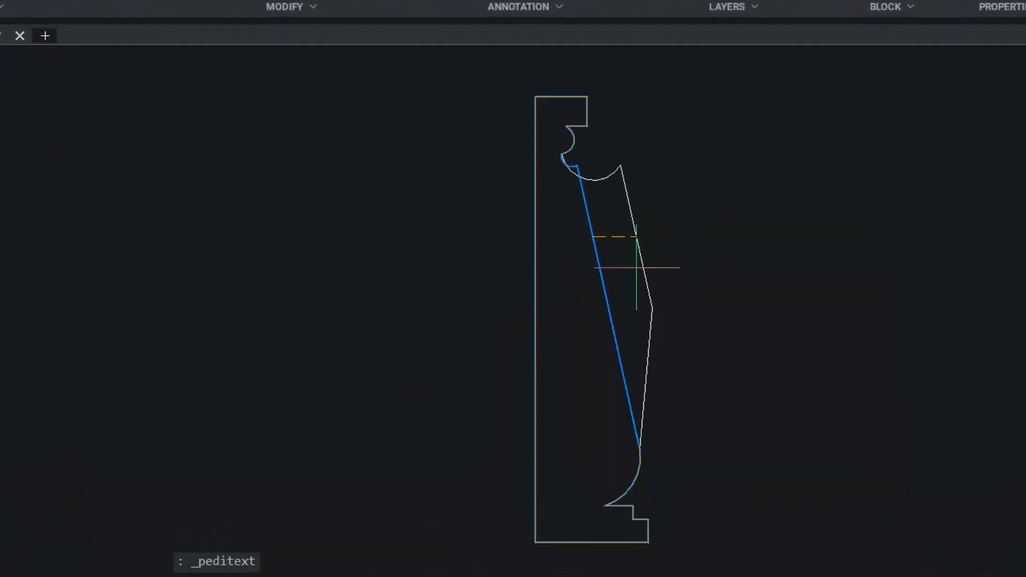
left_click(631, 260)
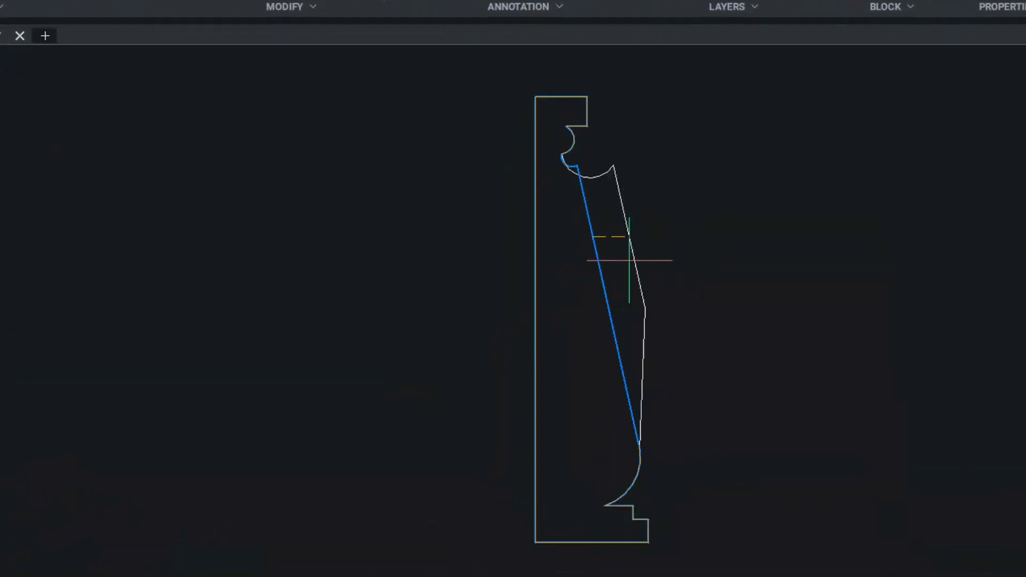
Step: Remove the stretched segment from the slanted edge of the profile polyline
left_click(632, 262)
right_click(632, 261)
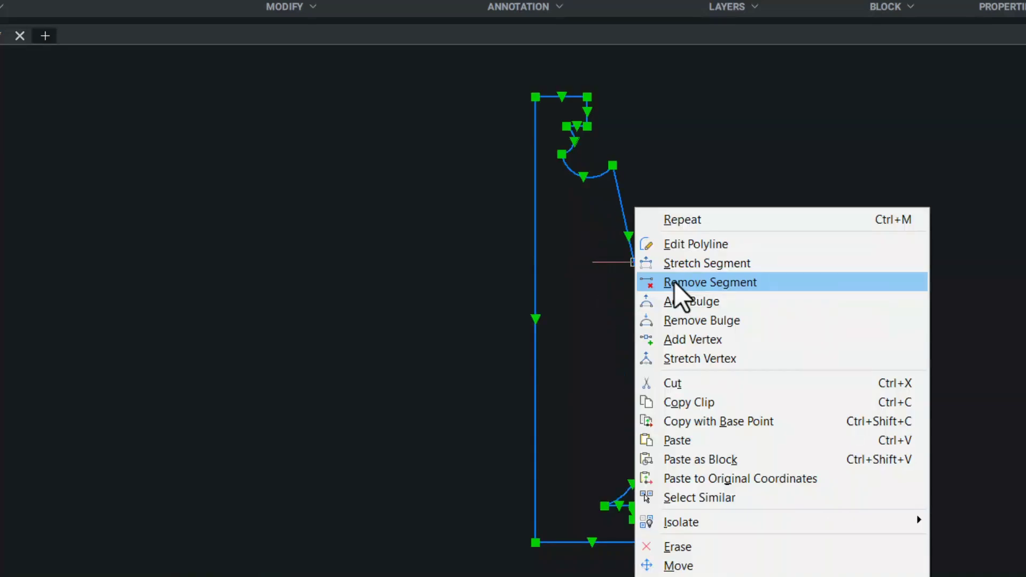
left_click(674, 283)
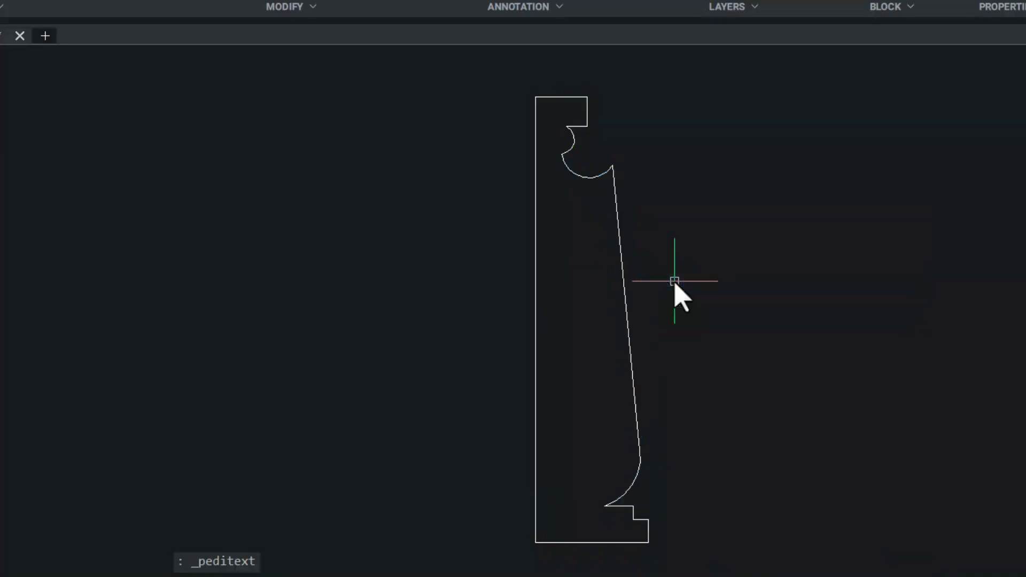
Step: Add an inward bulge to the profile's slanted edge and remove that bulge again
left_click(624, 283)
right_click(624, 283)
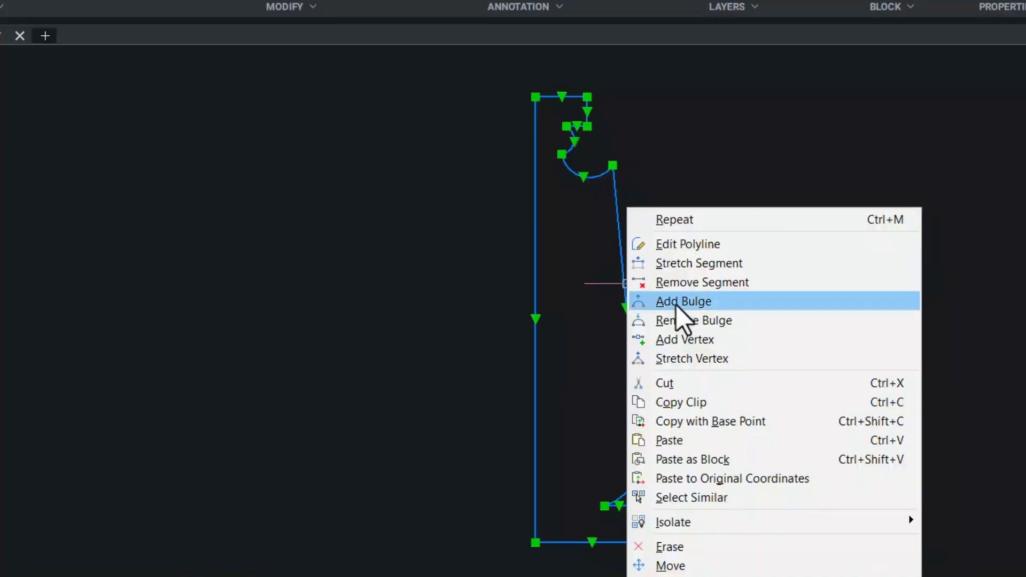
left_click(676, 302)
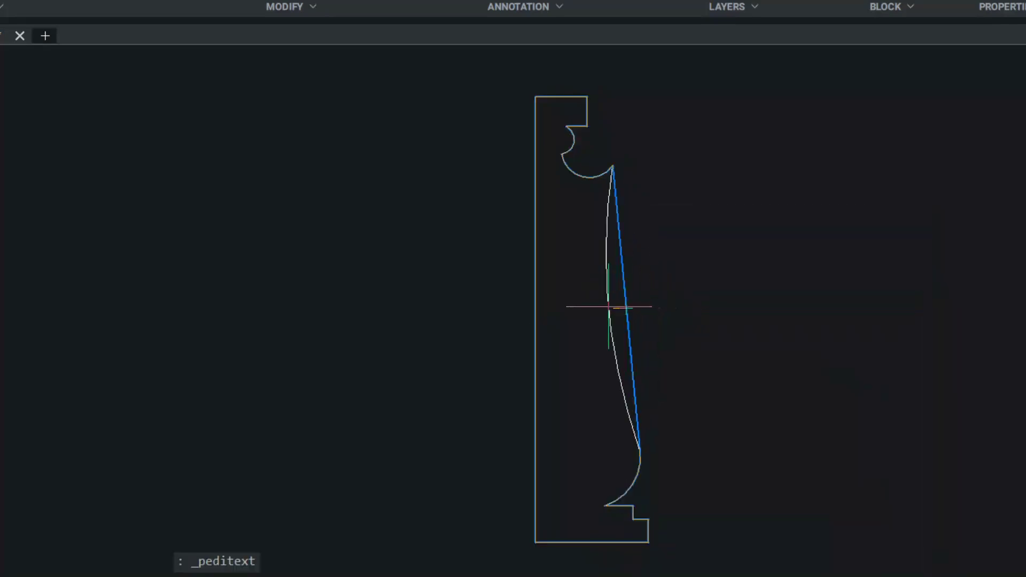
left_click(596, 302)
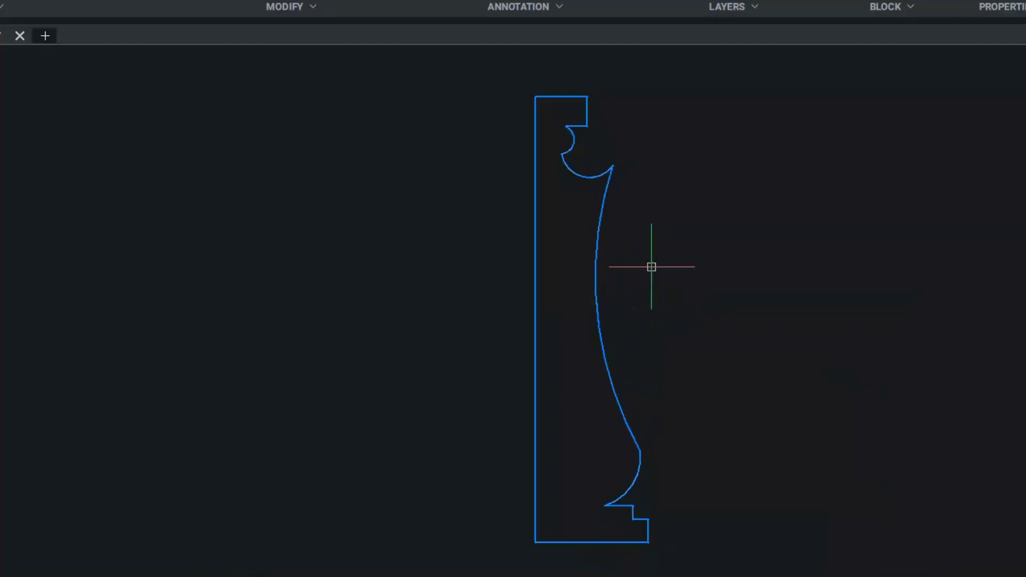
left_click(596, 239)
right_click(595, 239)
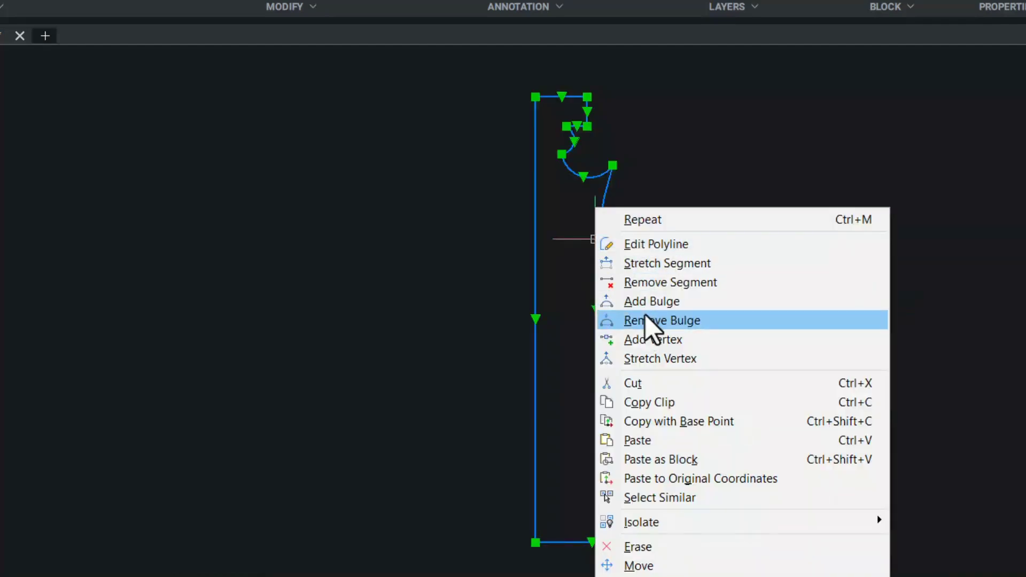
left_click(646, 320)
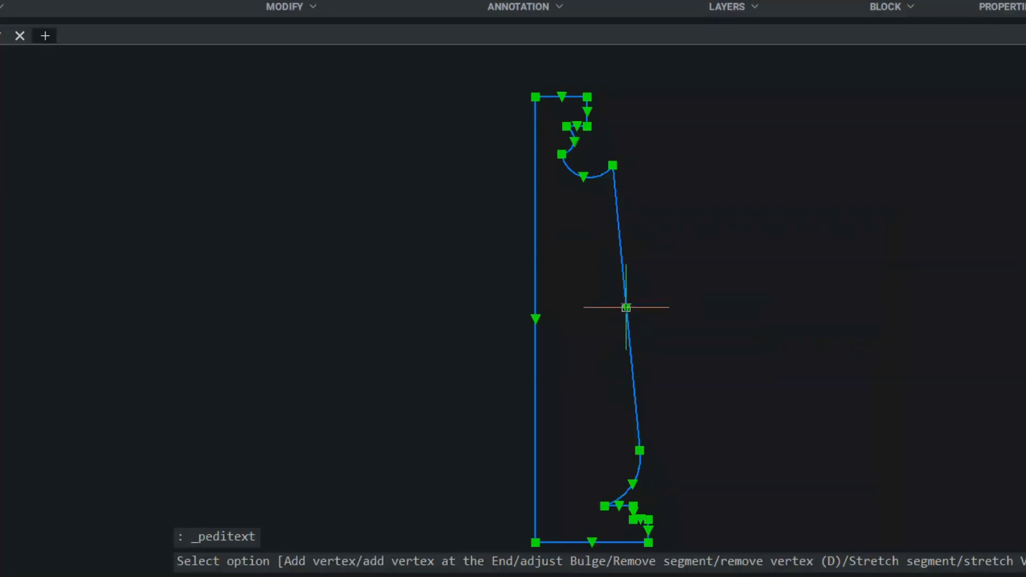
Step: Add a vertex on the lower half of the profile's slanted edge
right_click(625, 308)
left_click(670, 339)
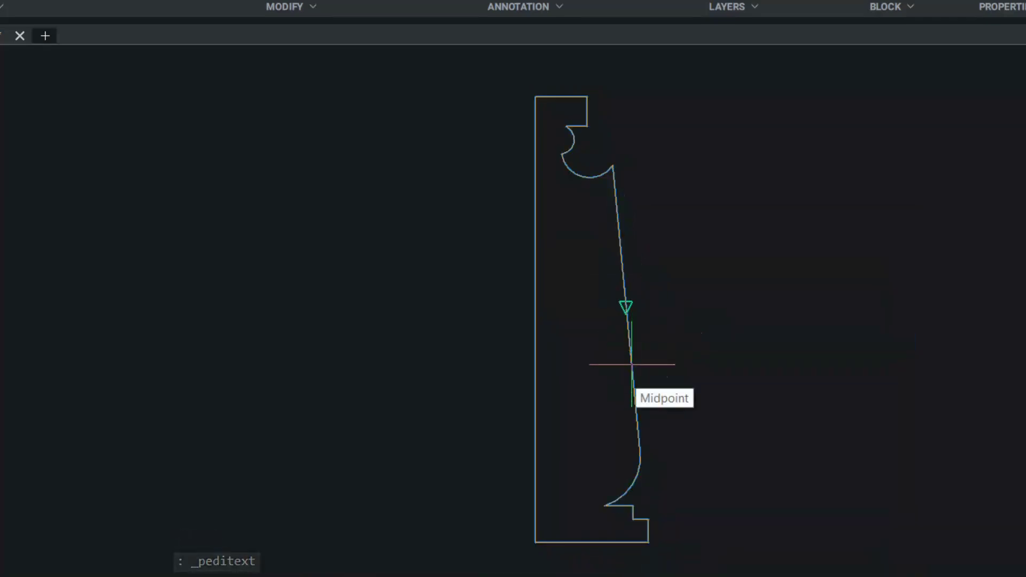
left_click(631, 364)
key("Escape")
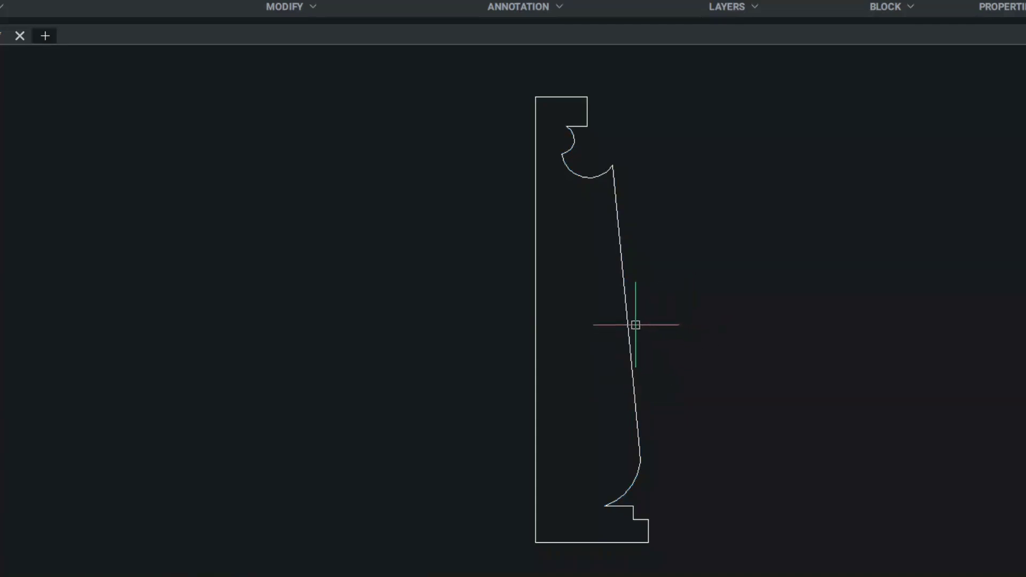
Step: Stretch the vertex at the slanted edge's upper end horizontally outward until the edge is nearly vertical
left_click(620, 249)
right_click(620, 249)
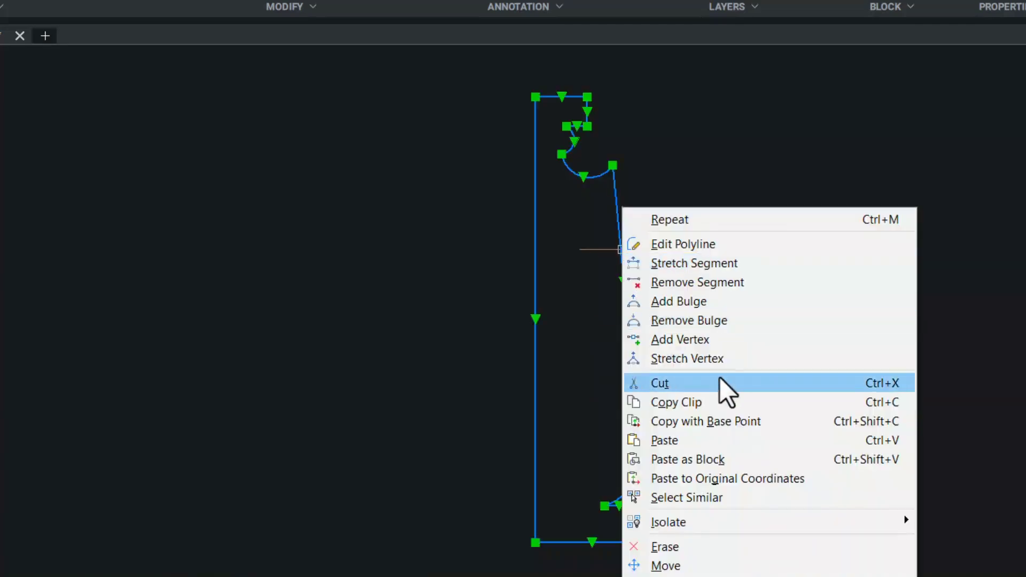
left_click(697, 358)
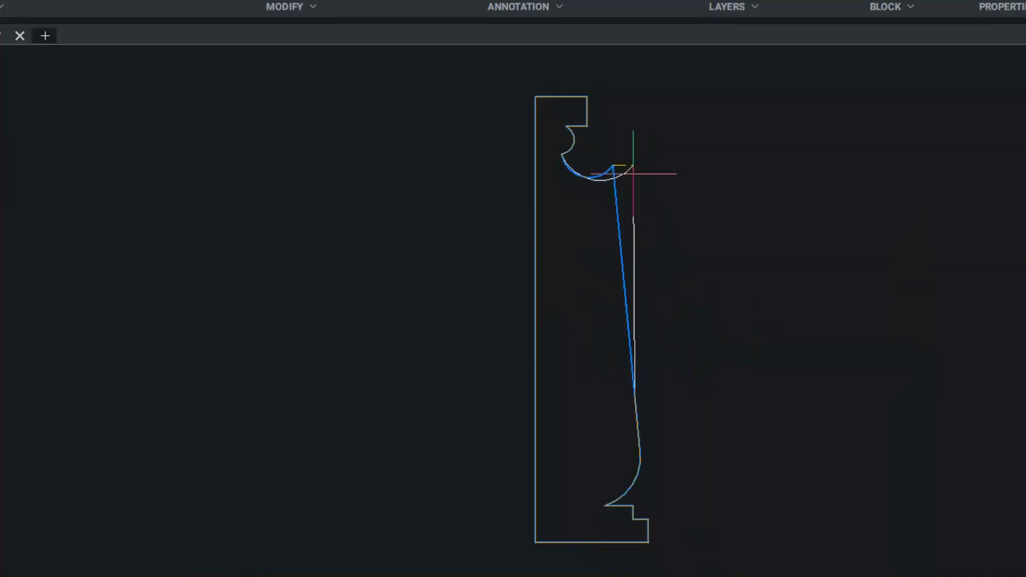
left_click(633, 167)
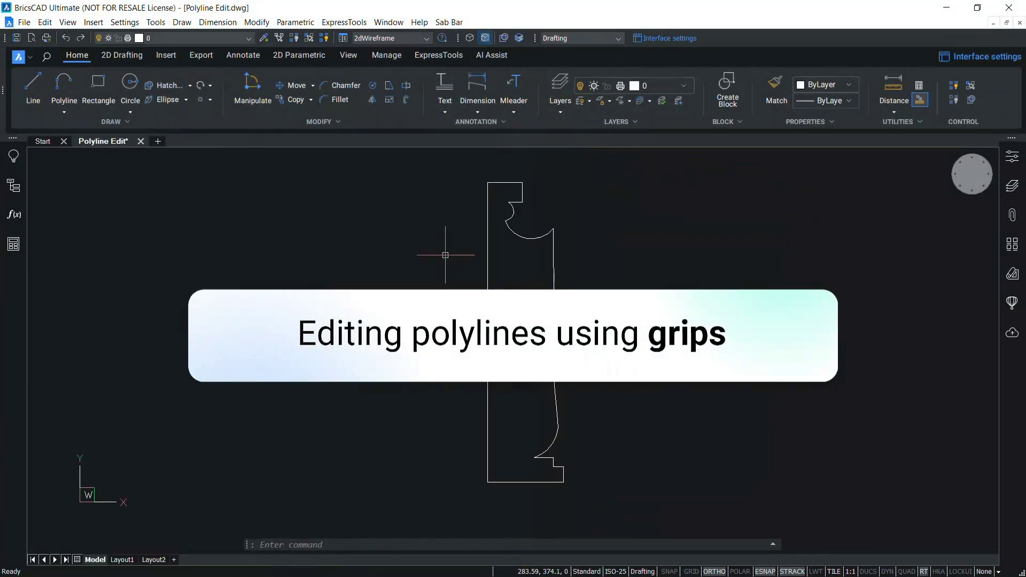
Step: Using grips, move the profile's upper left corner horizontally outward and shift the long segment on its right side inward
left_click(486, 277)
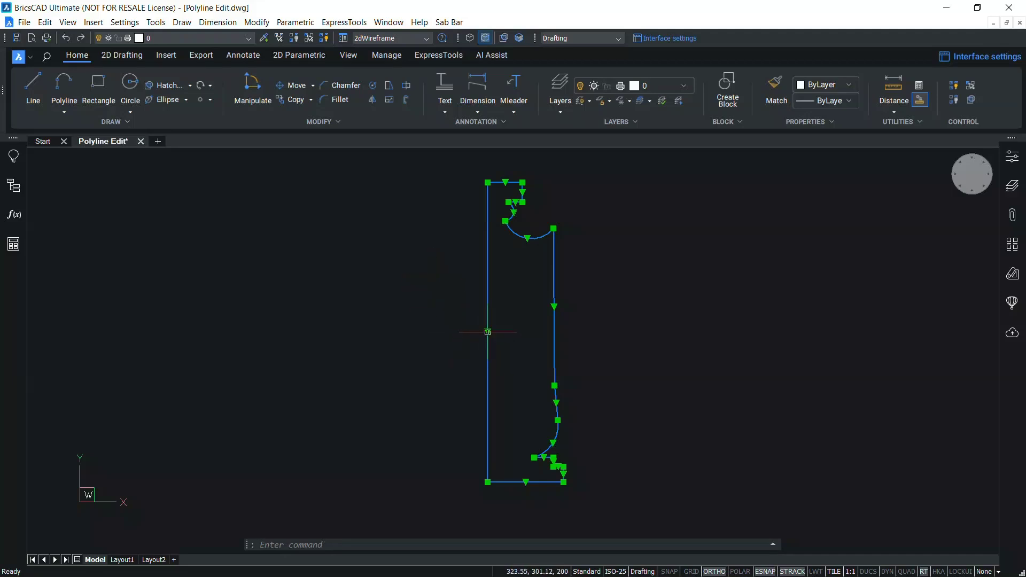
mouse_move(487, 332)
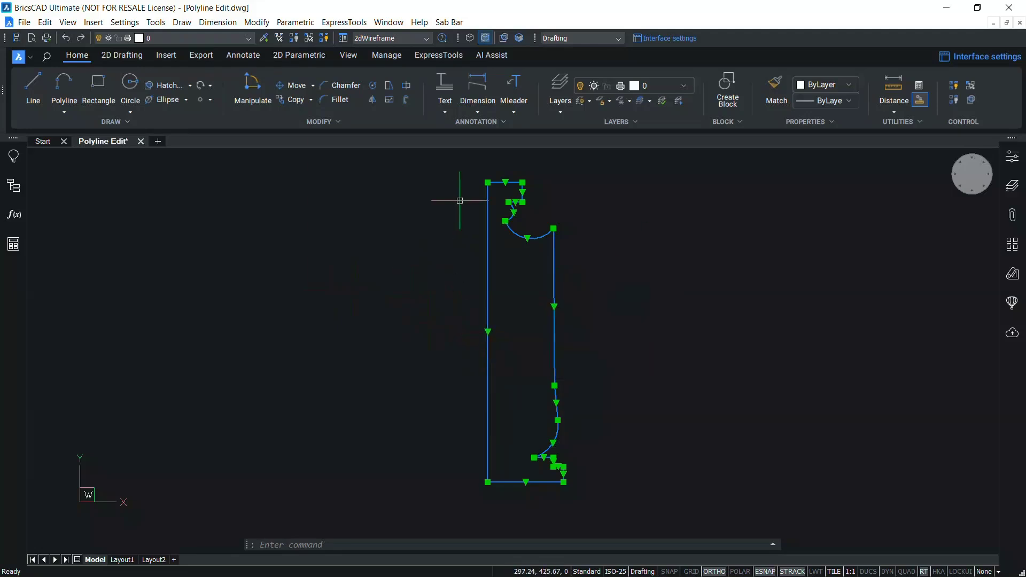
left_click(487, 182)
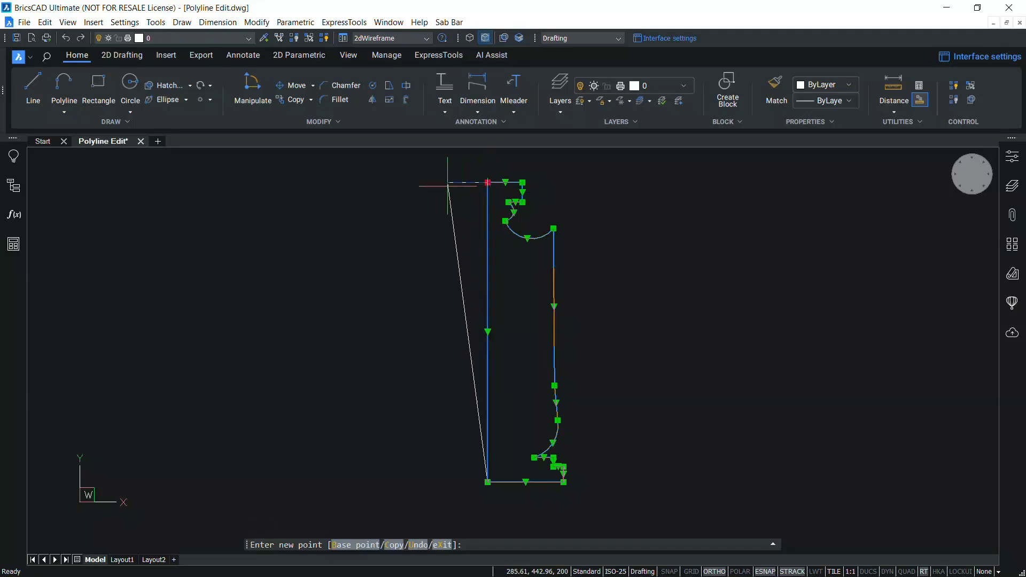
left_click(443, 185)
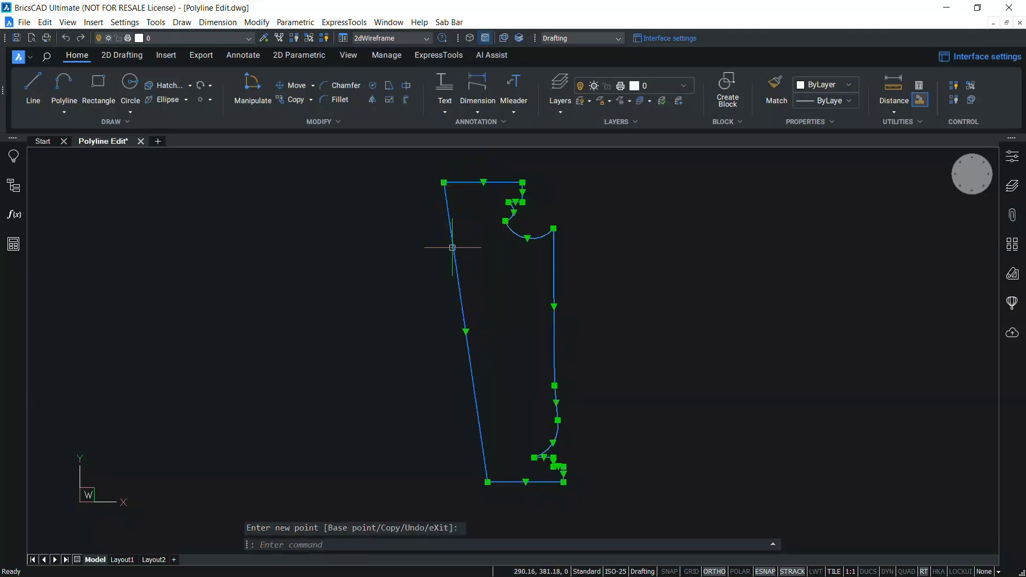
left_click(554, 306)
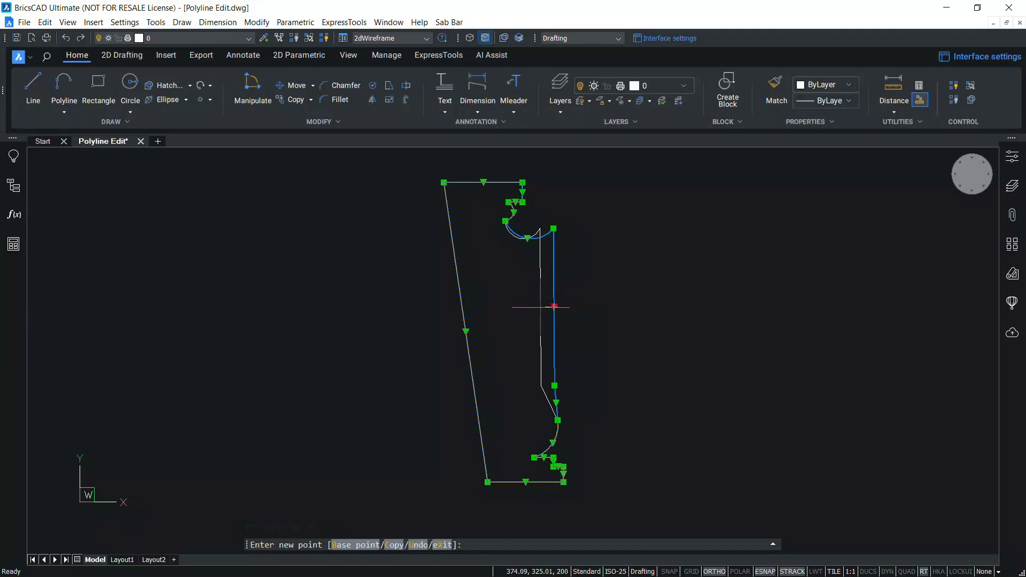
left_click(535, 306)
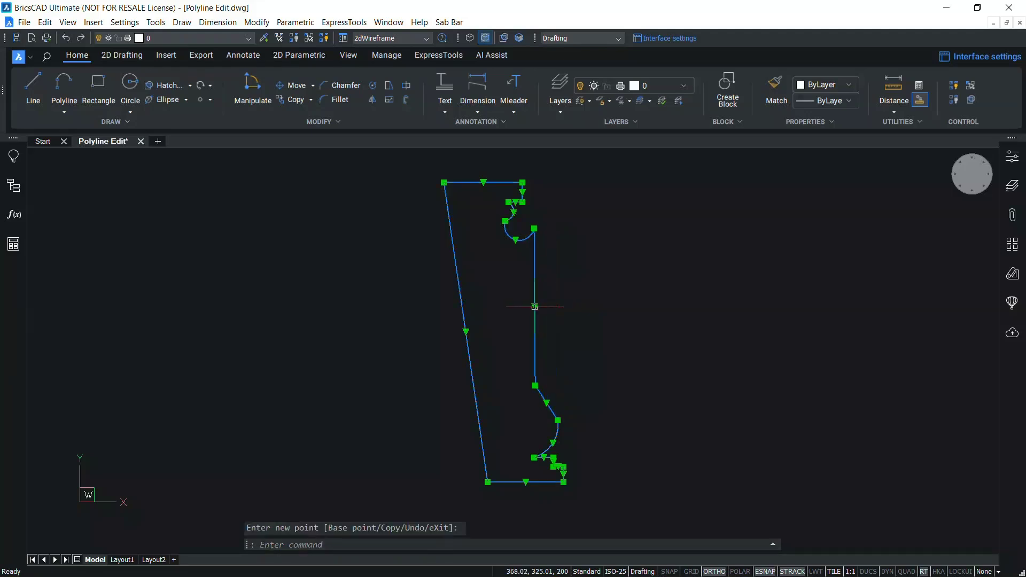